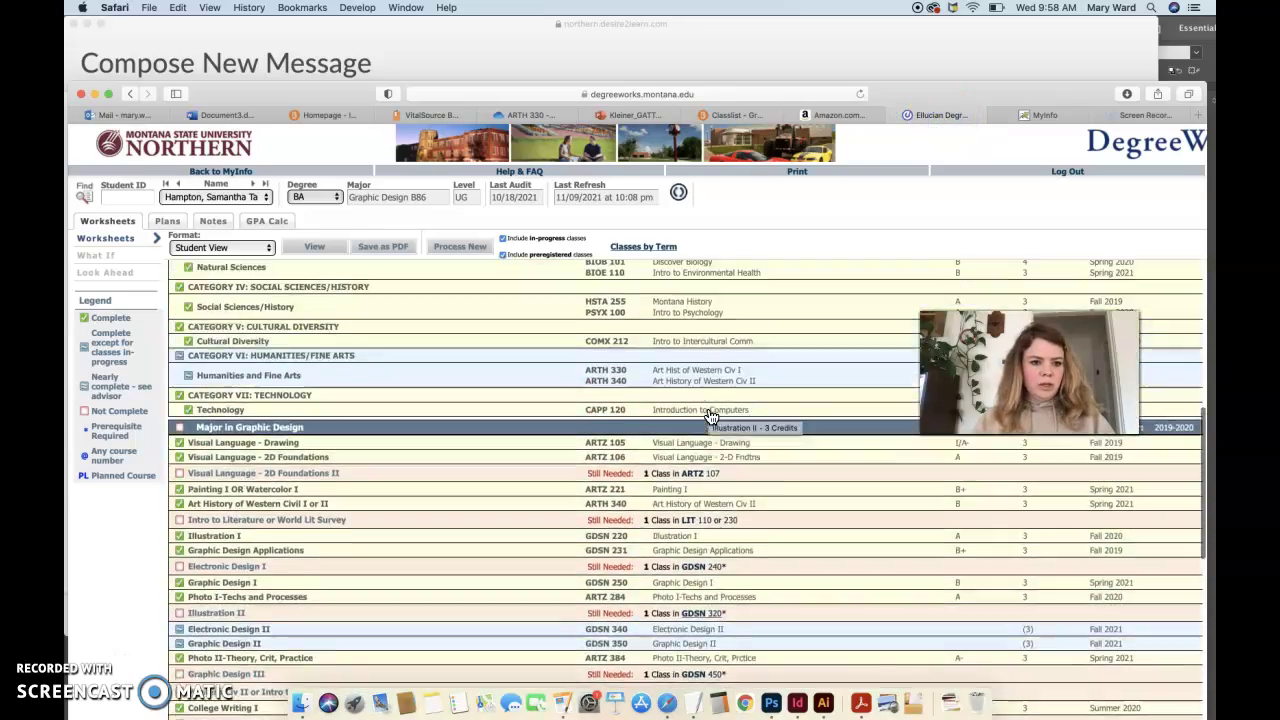
pyautogui.scroll(5, 709, 416)
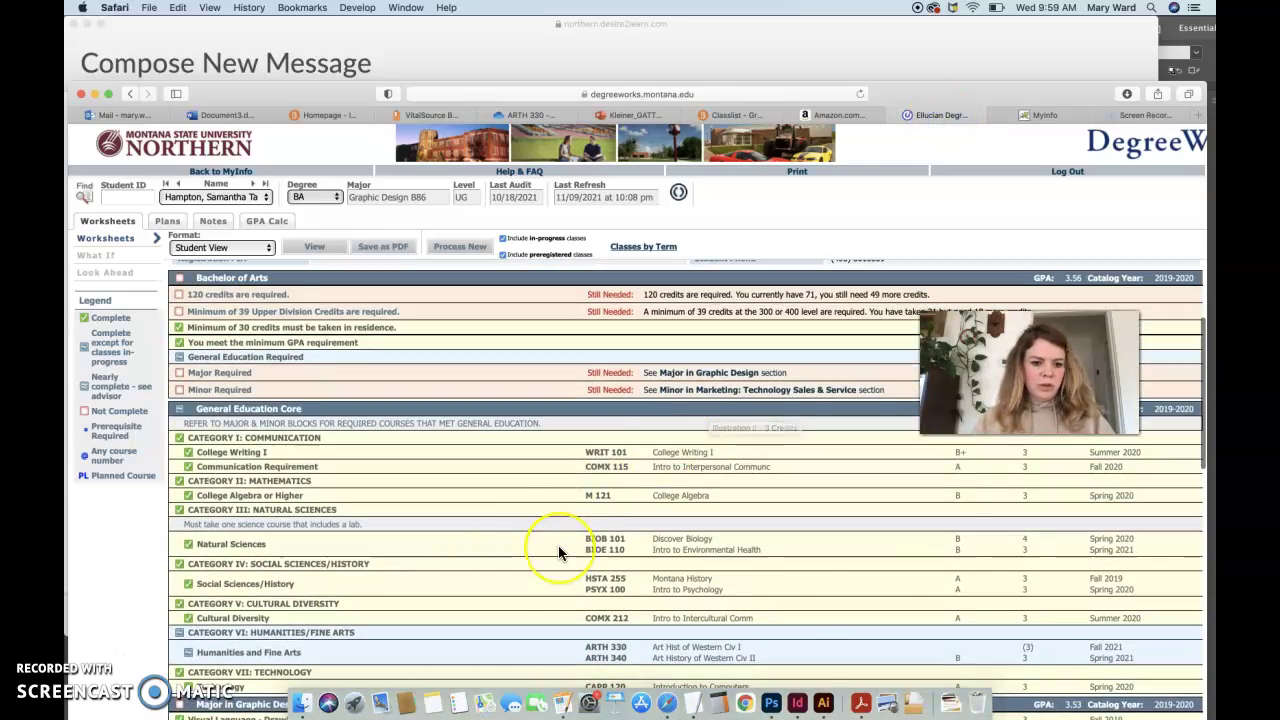
# - Scan the Degree Works worksheet and highlight the Intro to Literature/World Lit Survey and Electronic Design I course names
pyautogui.scroll(-7, 559, 548)
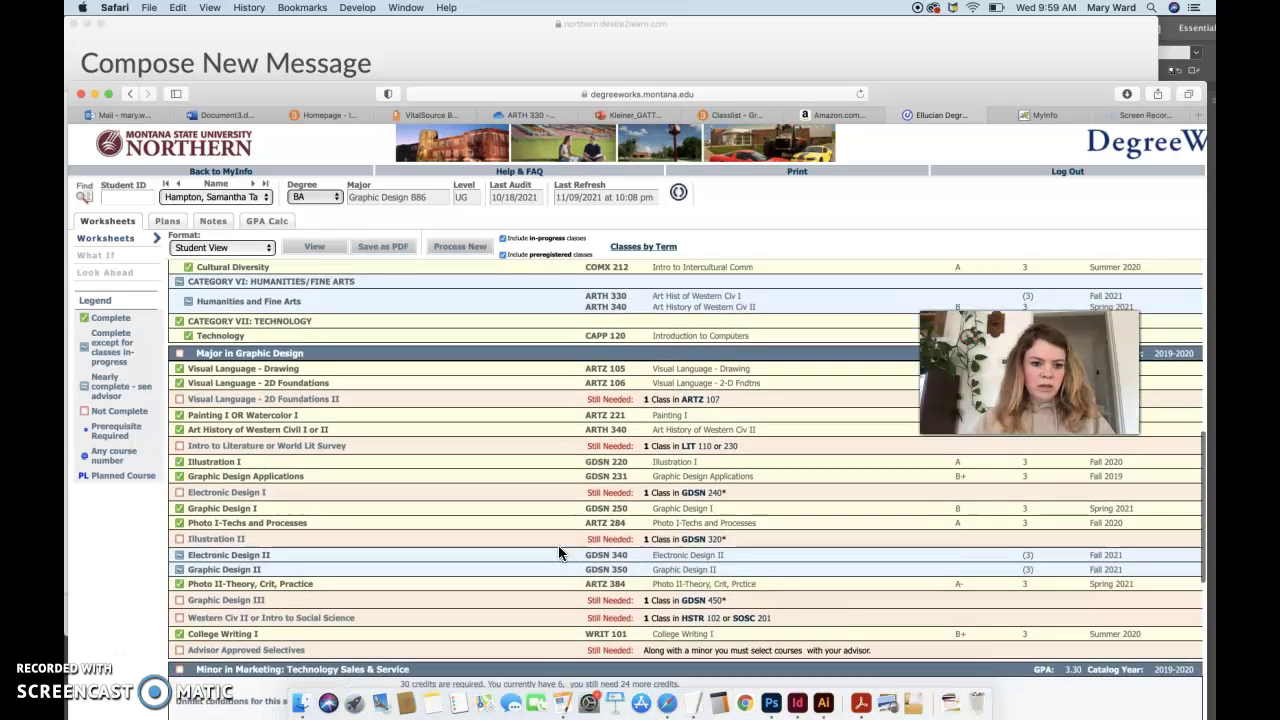
pyautogui.scroll(-1, 558, 545)
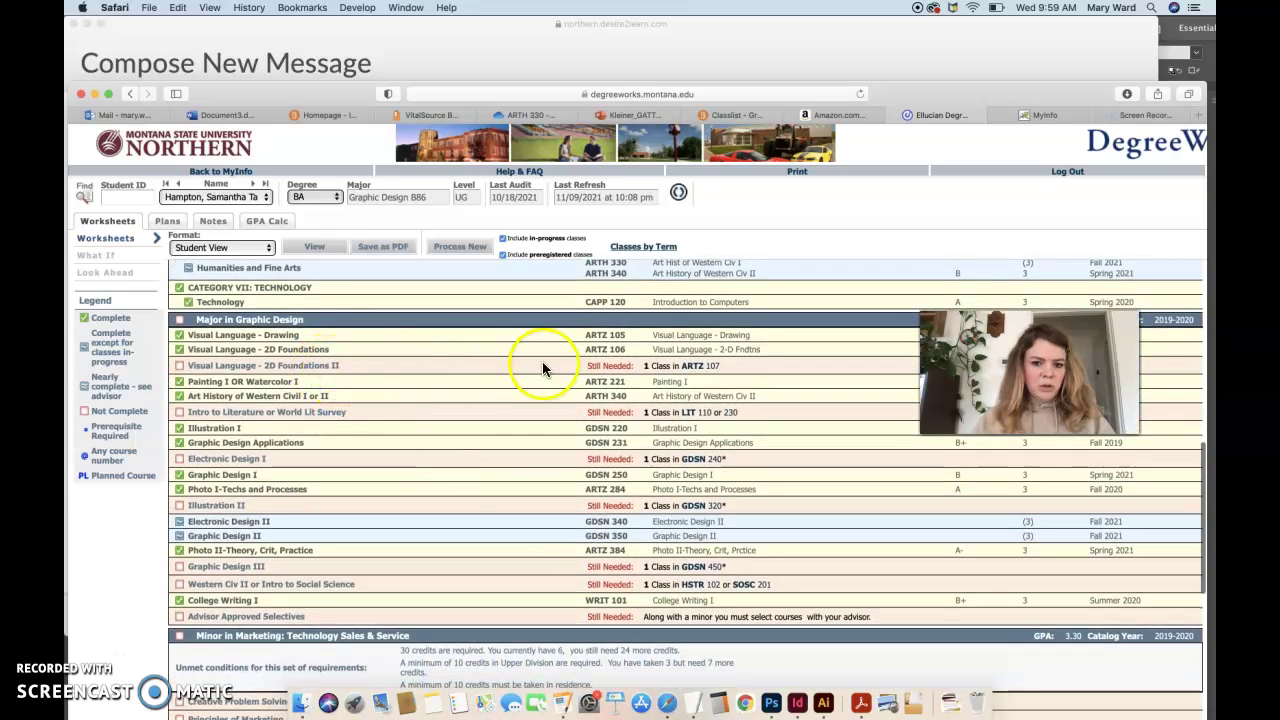
pyautogui.moveTo(713, 375)
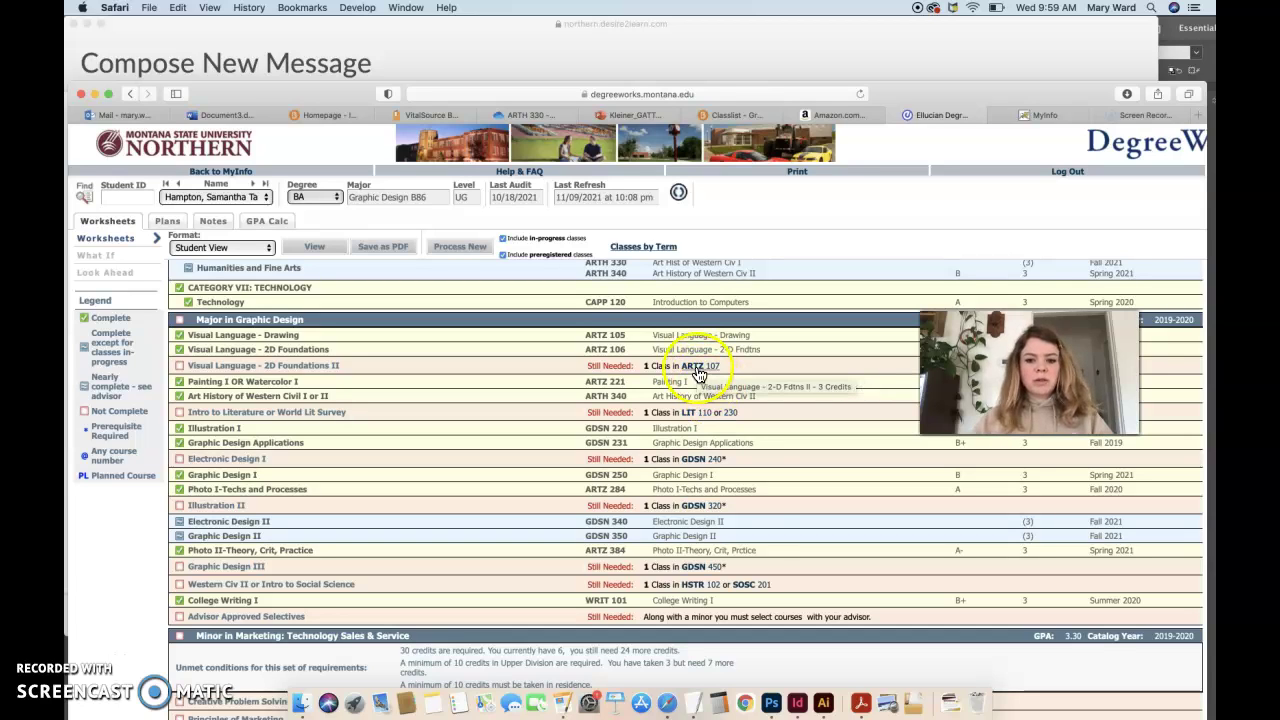
pyautogui.scroll(-2, 512, 537)
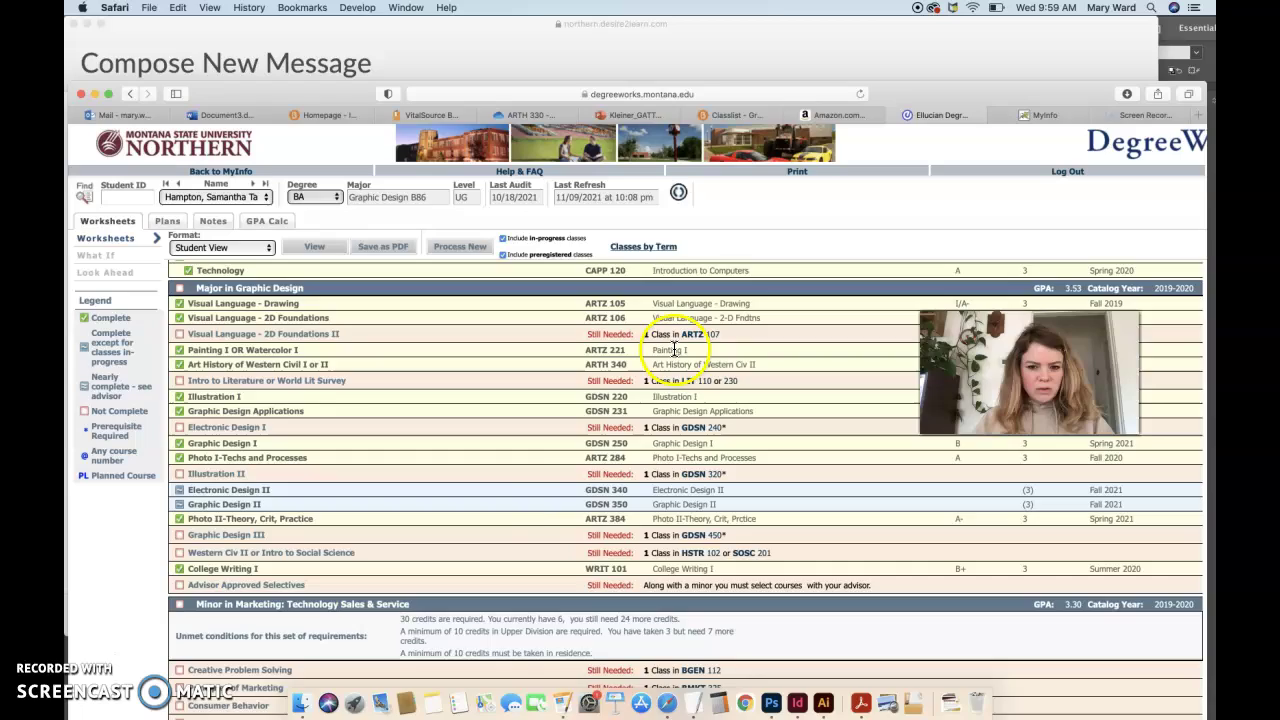
pyautogui.scroll(-5, 534, 517)
pyautogui.scroll(-4, 534, 517)
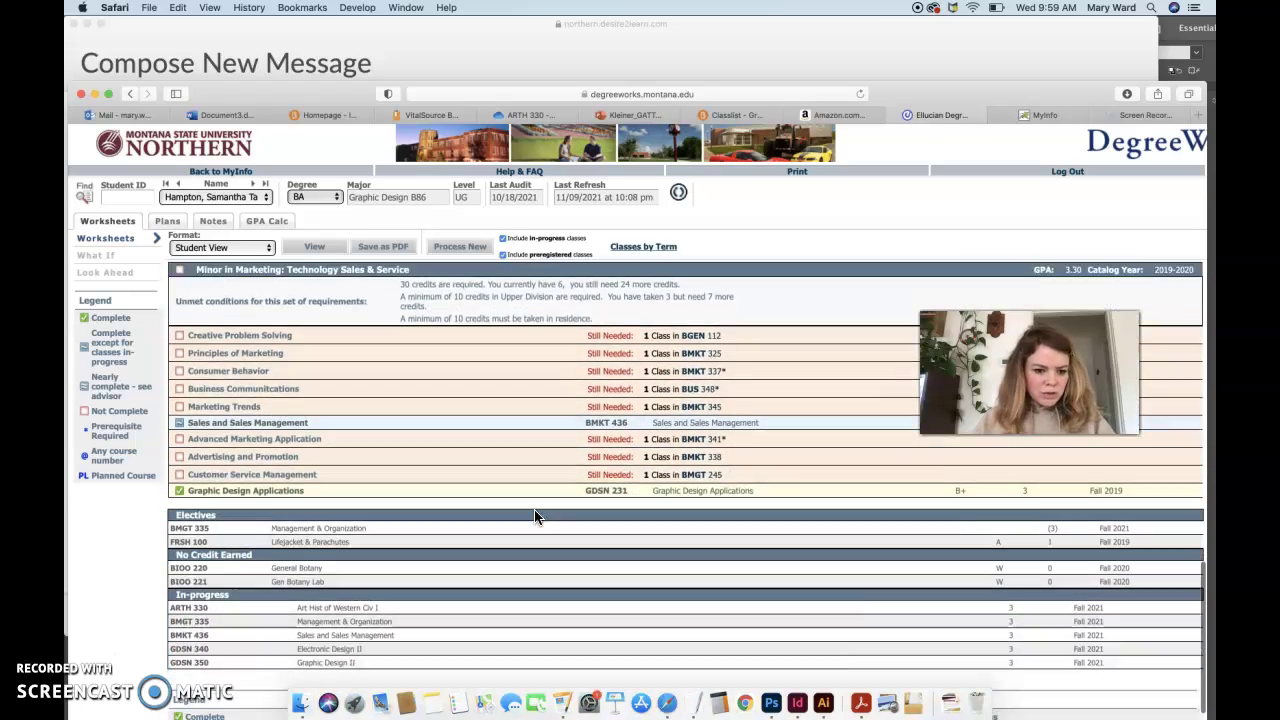
pyautogui.scroll(7, 534, 517)
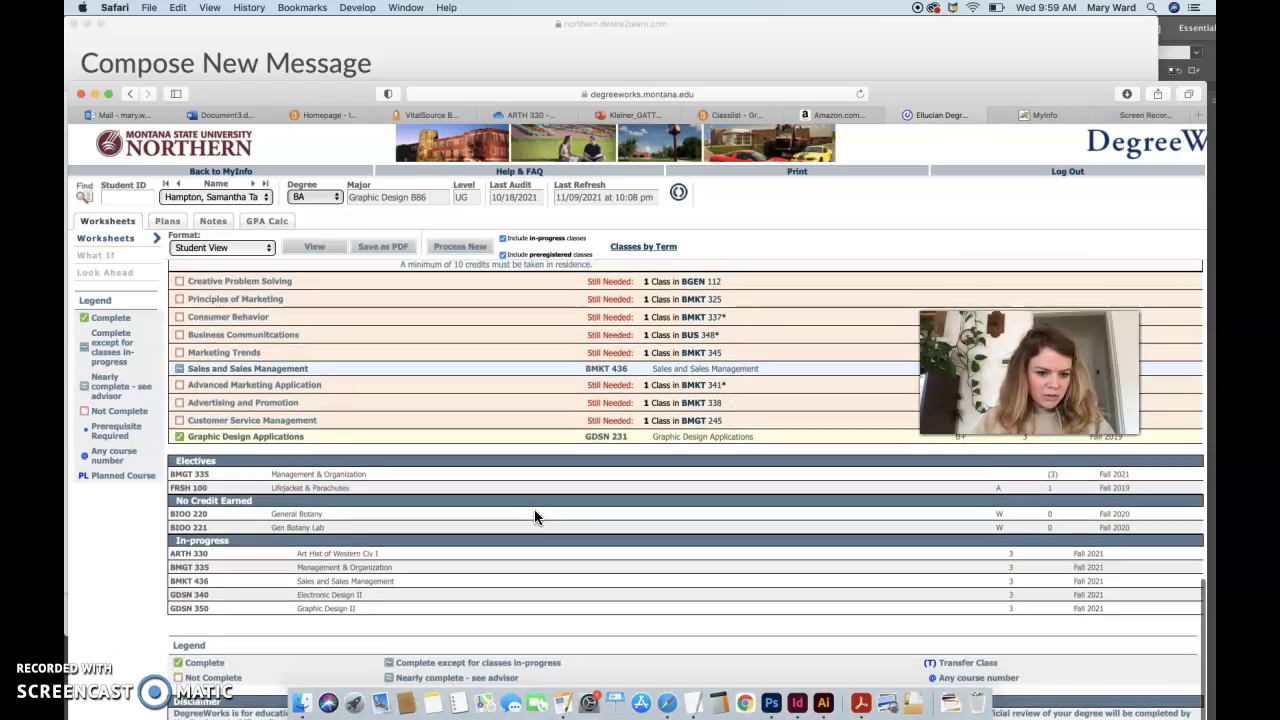
pyautogui.scroll(1, 534, 517)
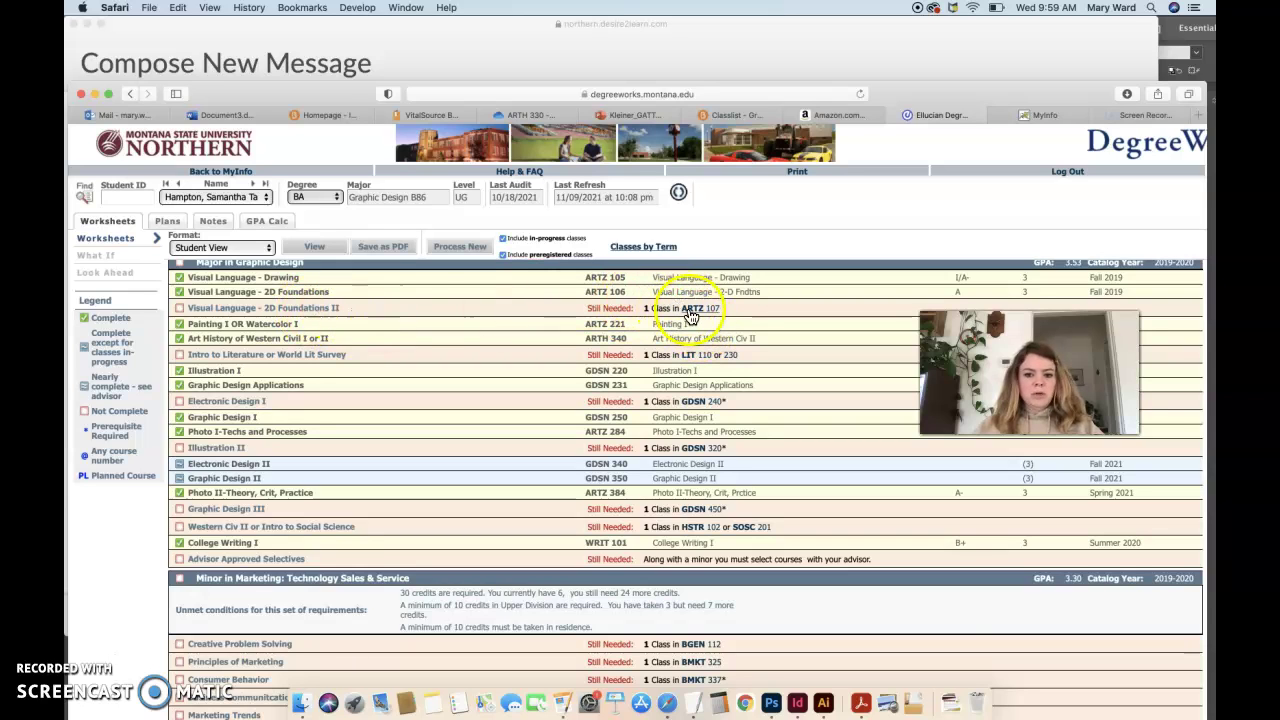
pyautogui.scroll(-1, 690, 317)
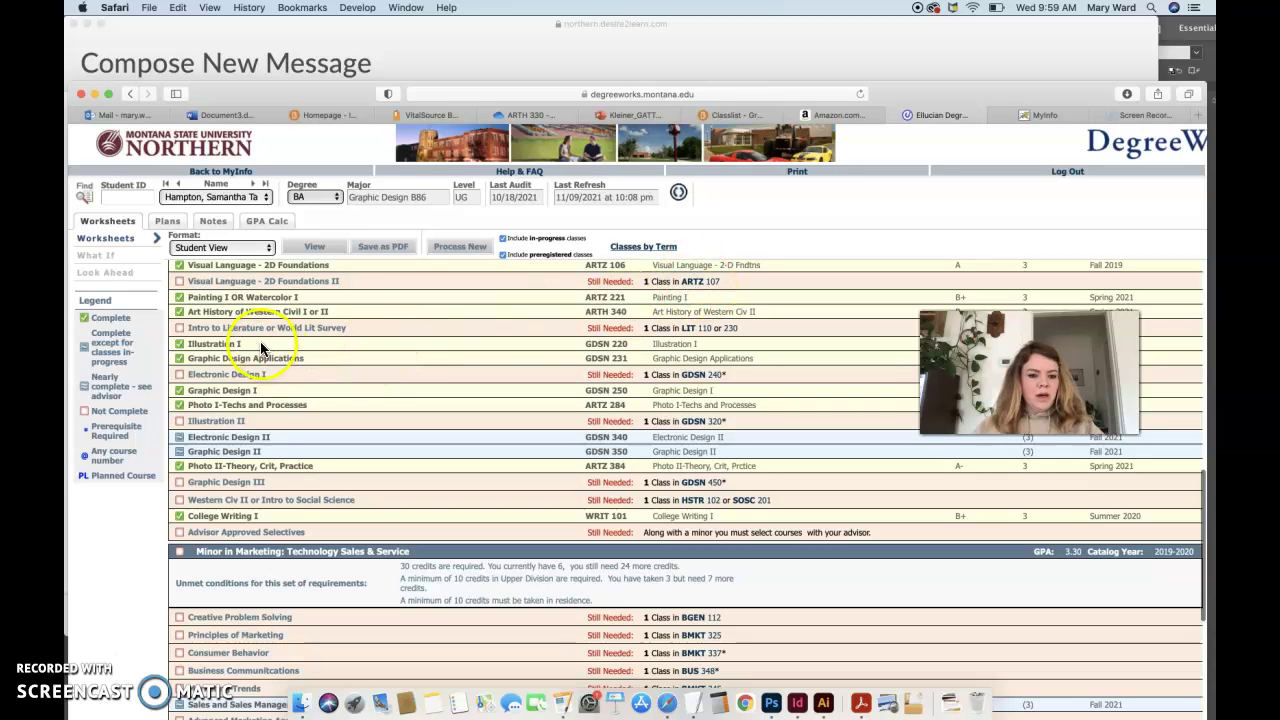
pyautogui.moveTo(188, 326); pyautogui.dragTo(363, 326)
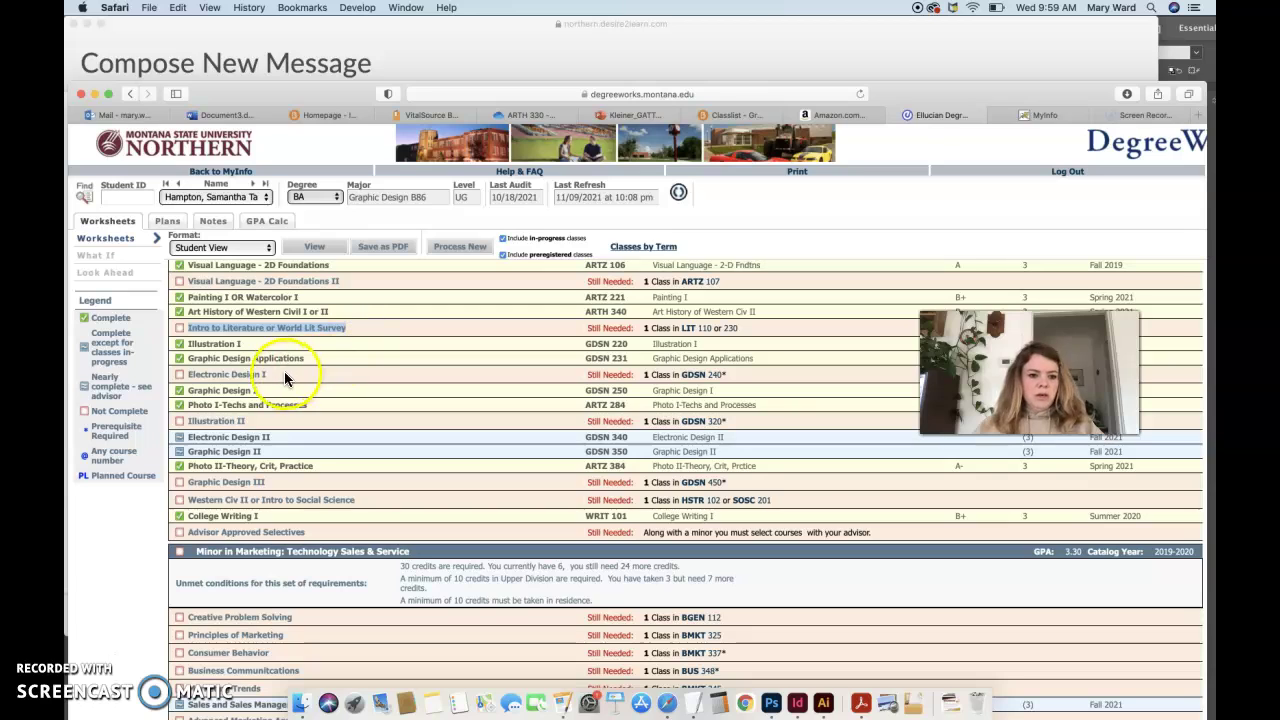
pyautogui.moveTo(188, 376); pyautogui.dragTo(269, 376)
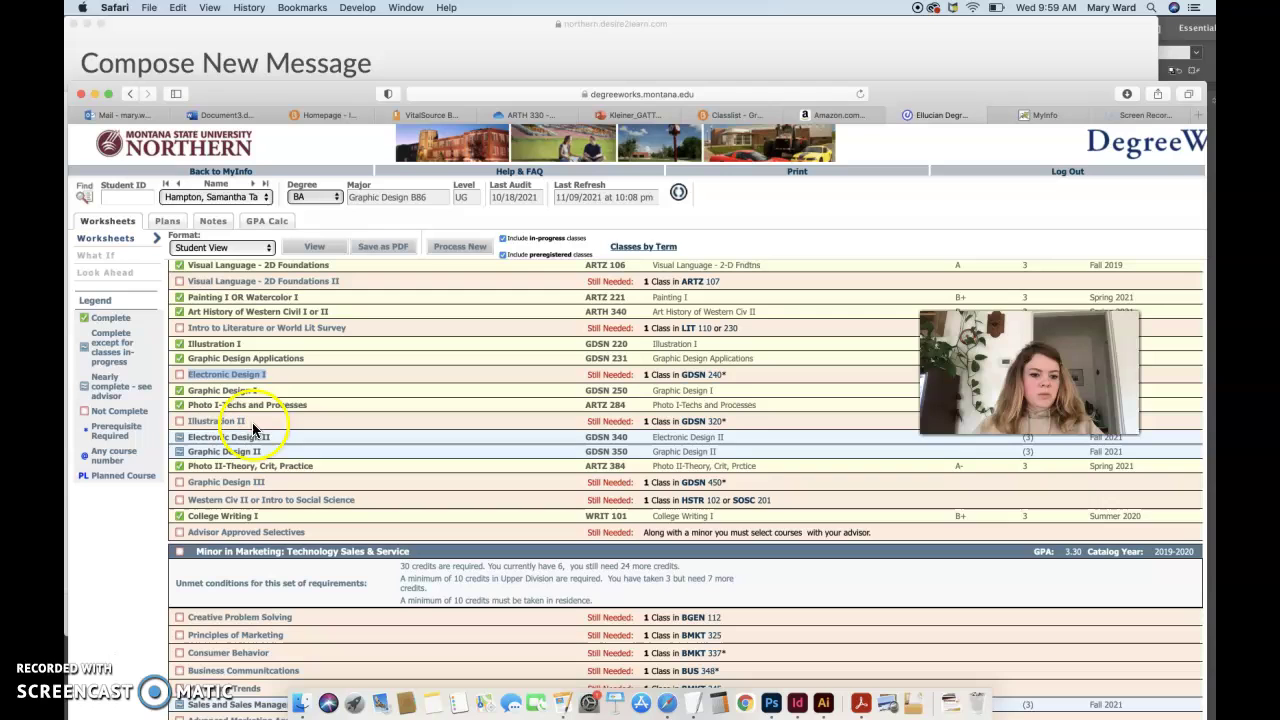
# - Highlight the Illustration II name, then fully select the Graphic Design III course name
pyautogui.moveTo(247, 422); pyautogui.dragTo(188, 421)
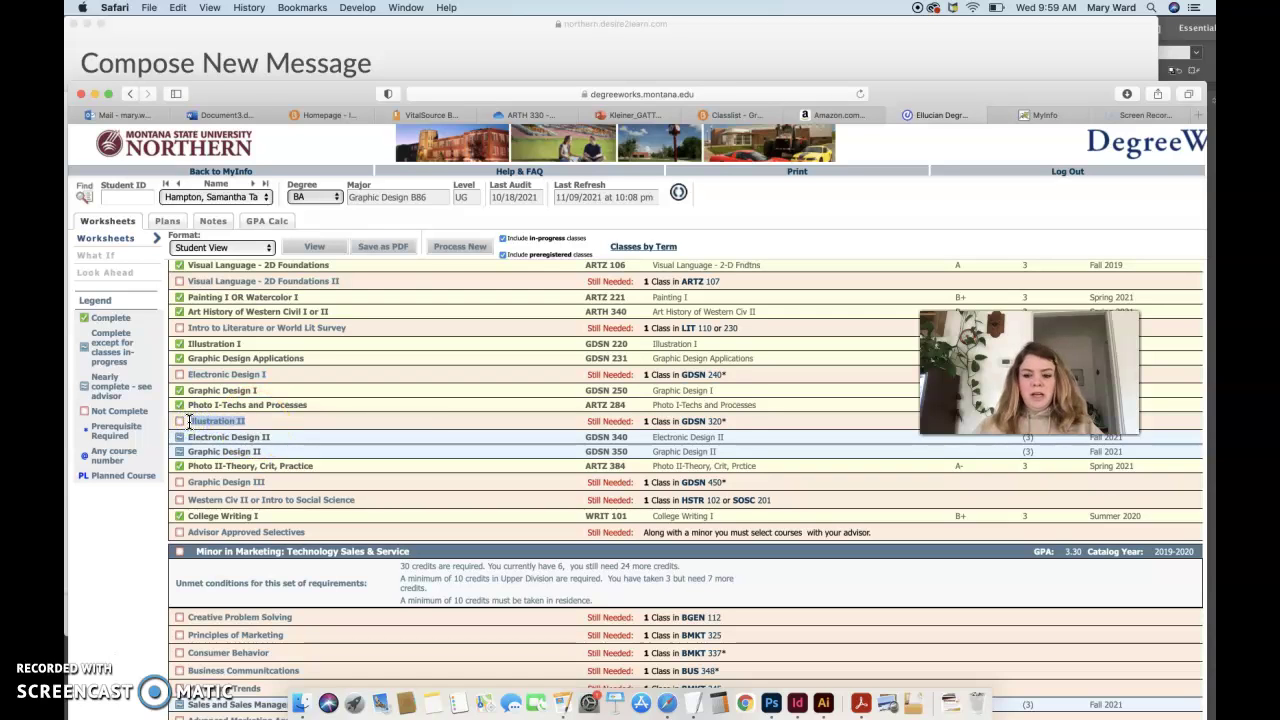
pyautogui.scroll(-2, 270, 470)
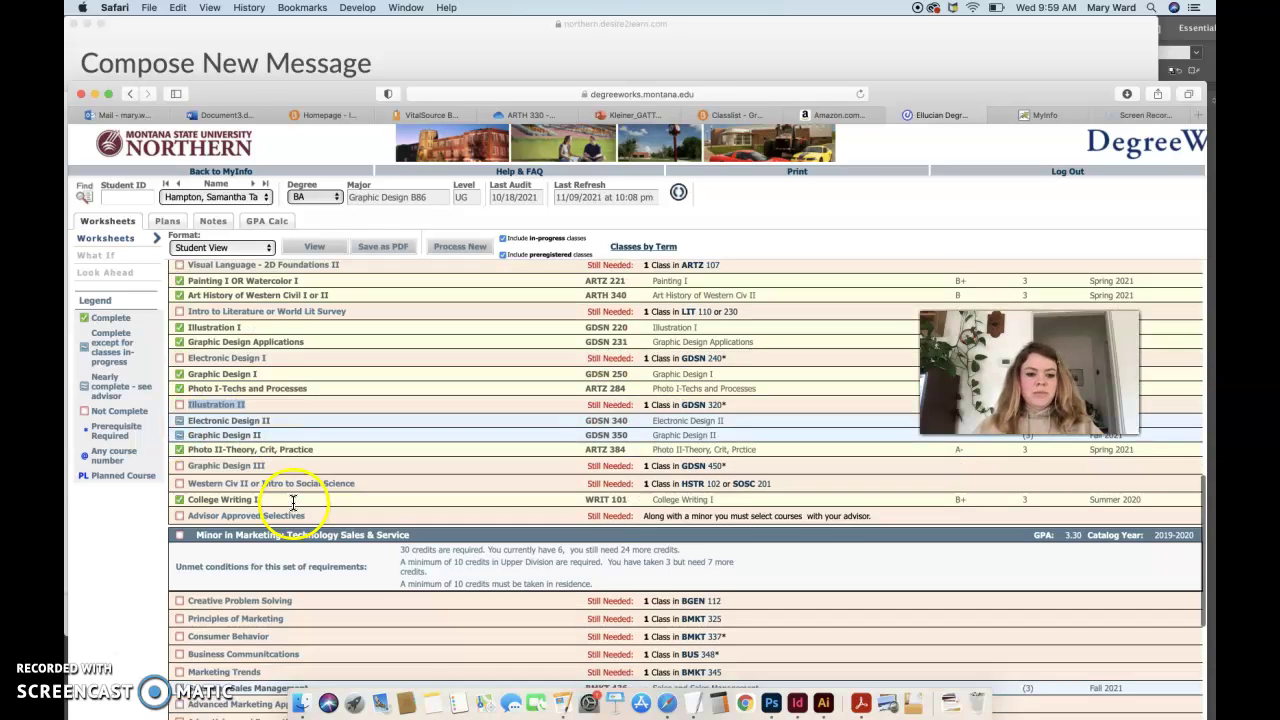
pyautogui.moveTo(265, 441); pyautogui.dragTo(189, 440)
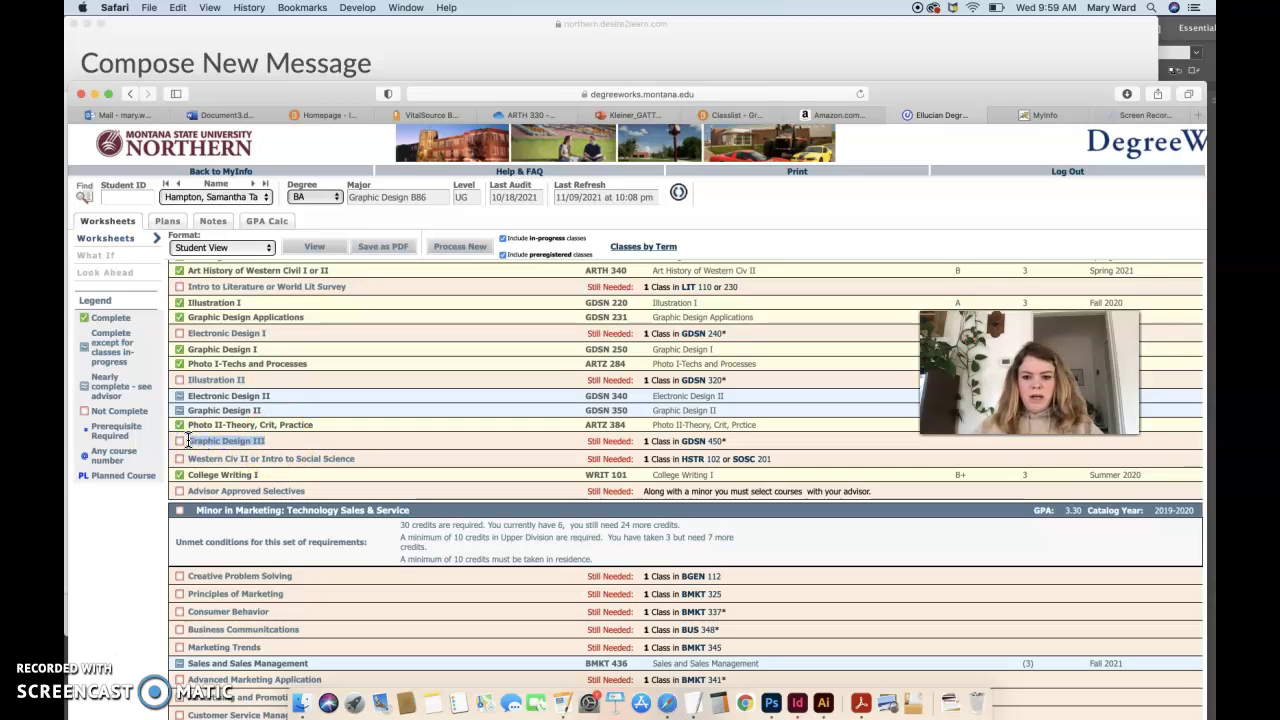
pyautogui.moveTo(188, 440); pyautogui.dragTo(274, 446)
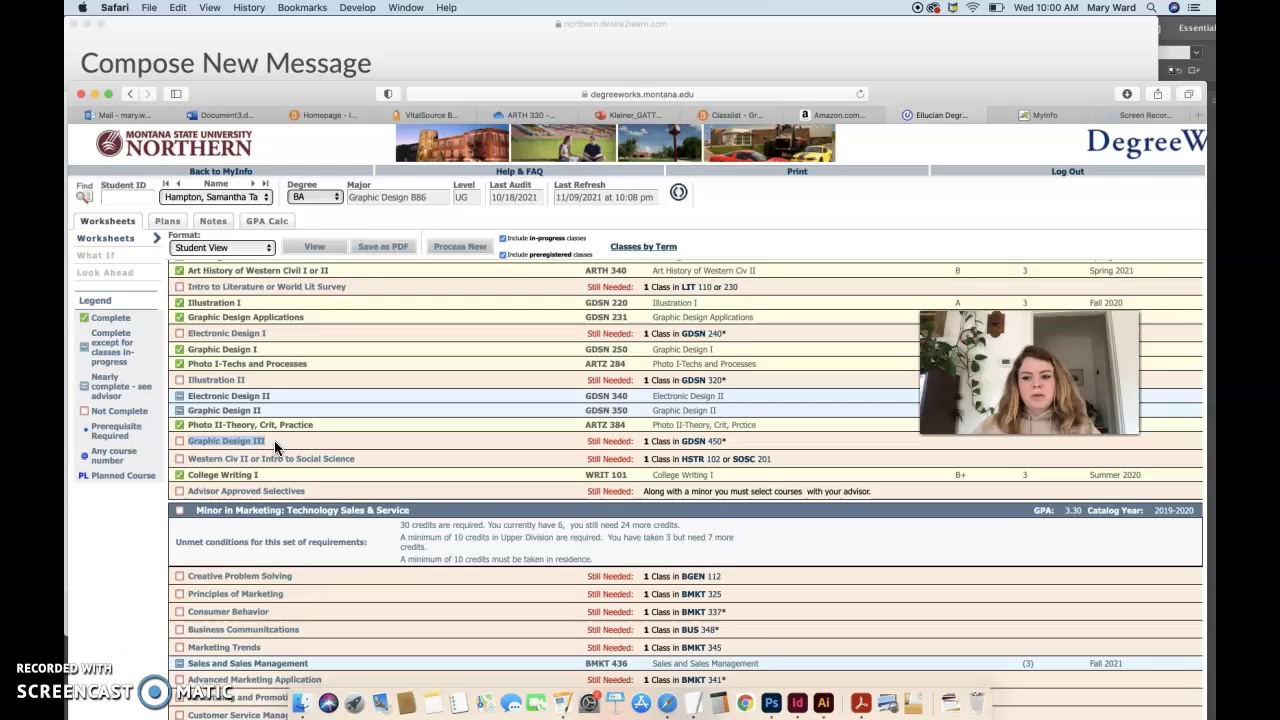
pyautogui.scroll(3, 274, 443)
pyautogui.scroll(1, 274, 443)
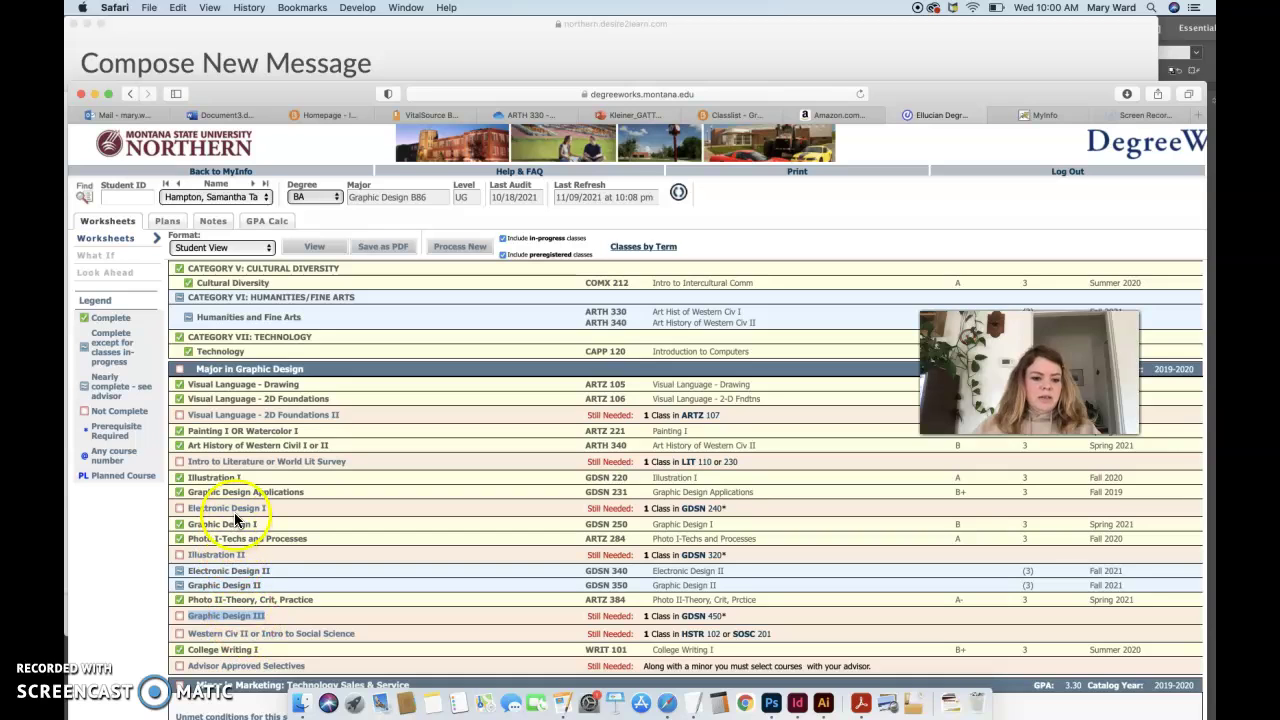
pyautogui.scroll(4, 385, 449)
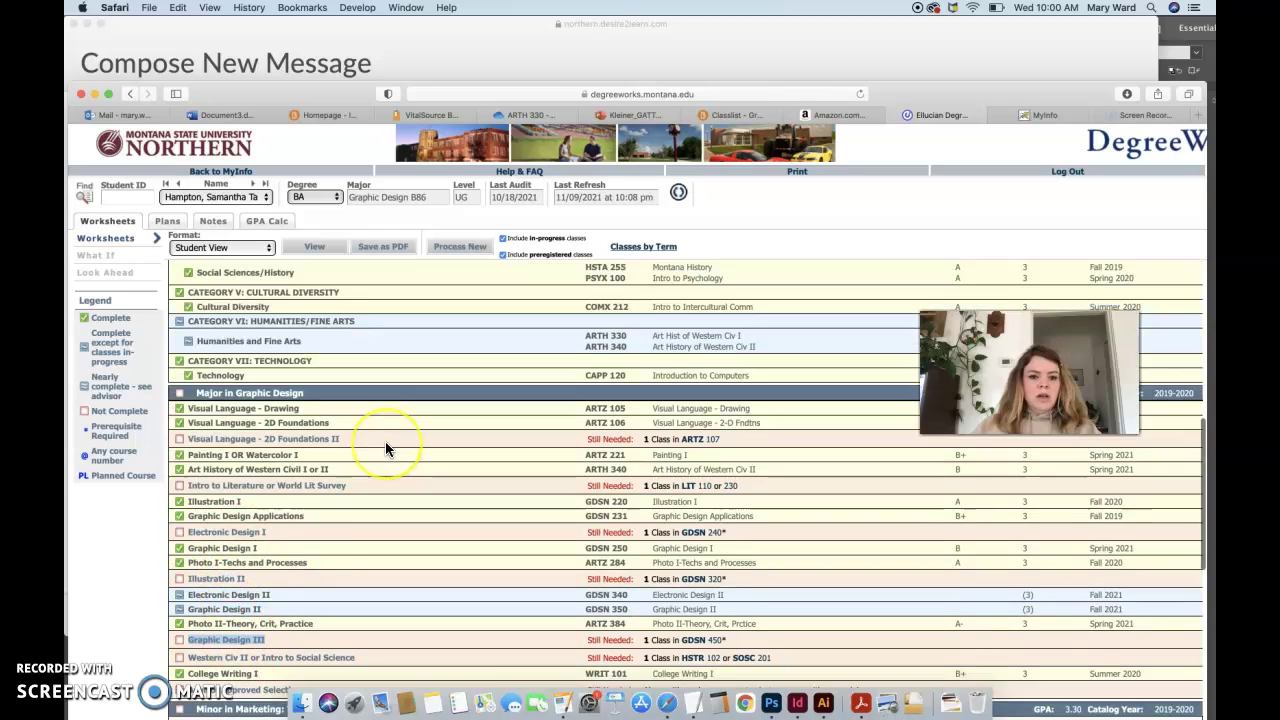
pyautogui.scroll(-9, 385, 449)
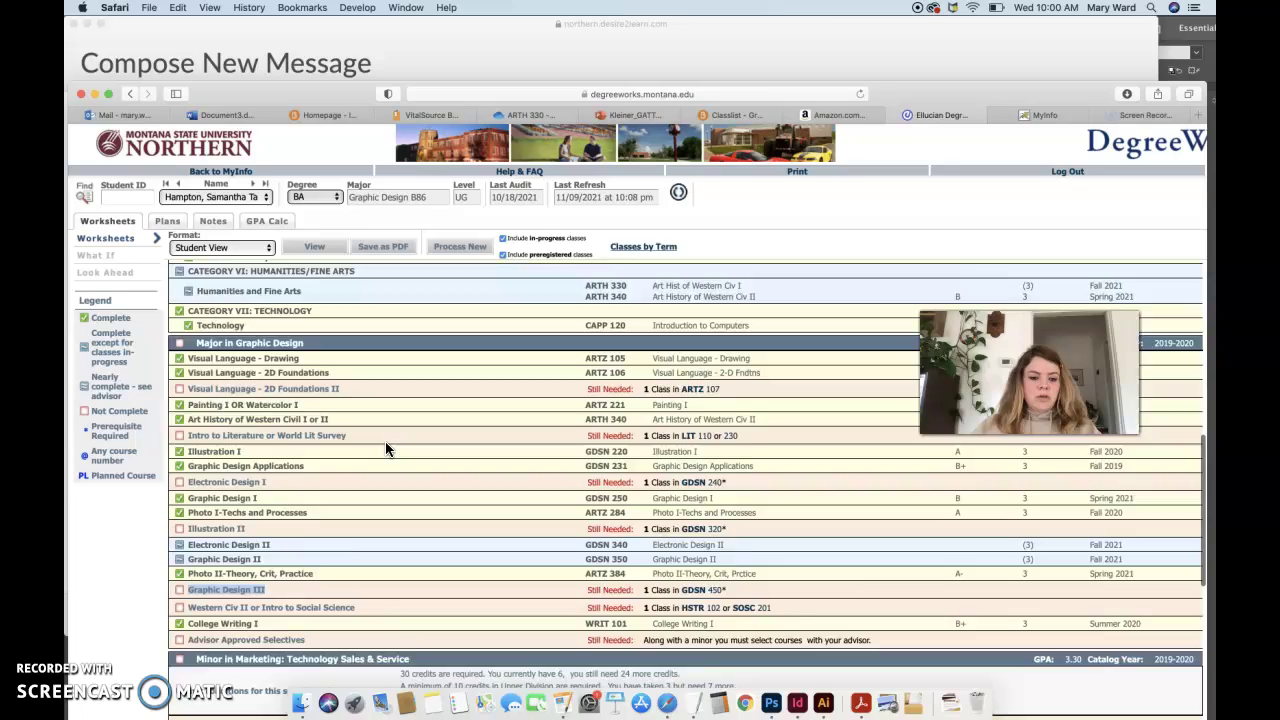
pyautogui.scroll(-3, 385, 441)
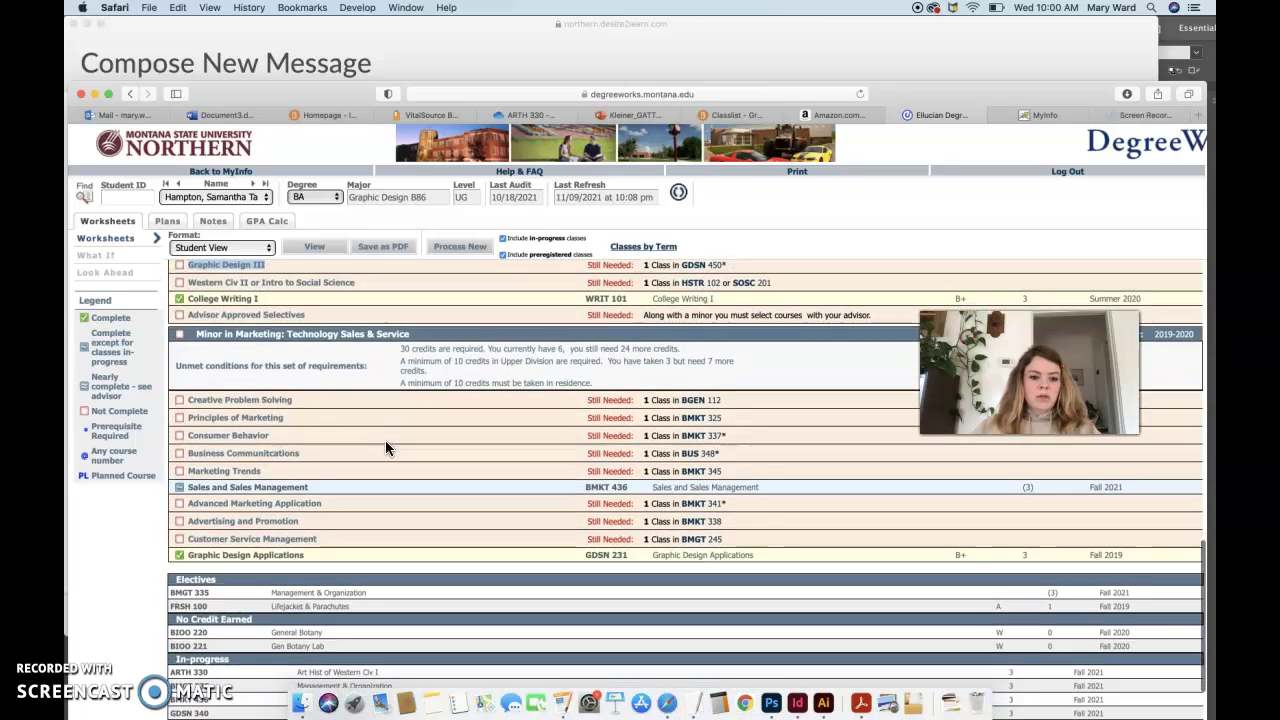
pyautogui.click(262, 400)
pyautogui.scroll(3, 267, 409)
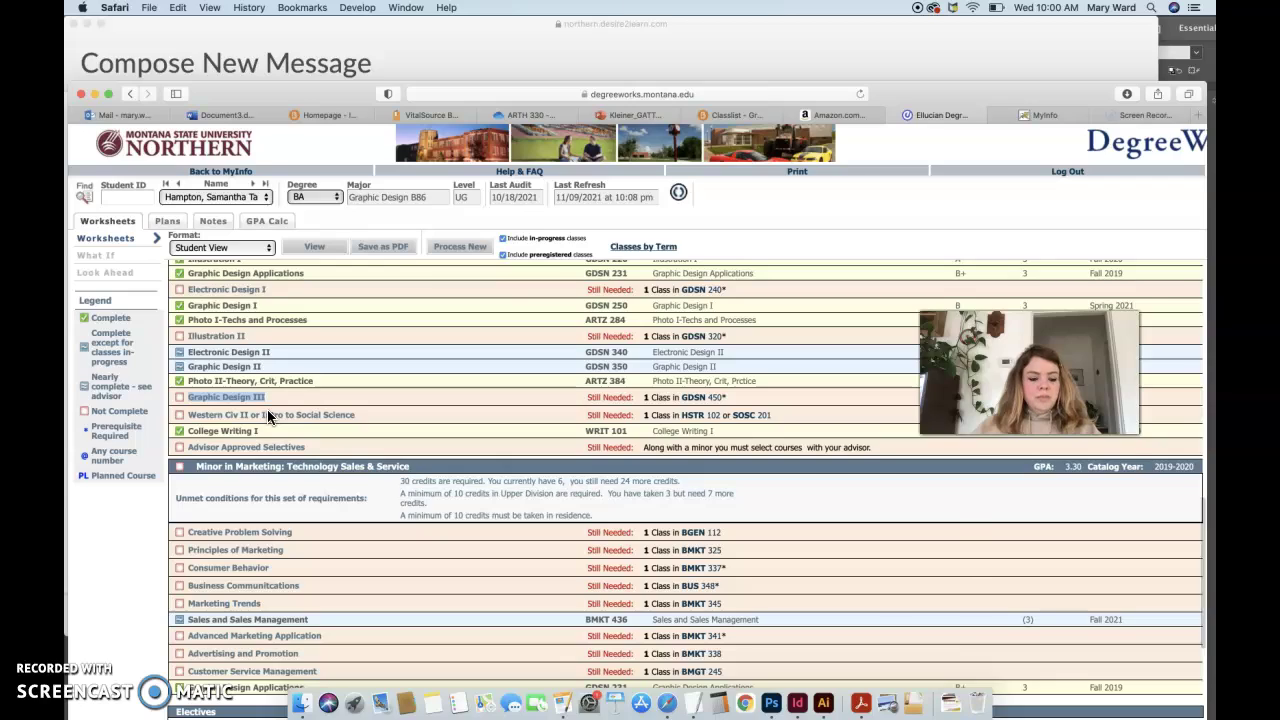
pyautogui.scroll(-1, 268, 416)
pyautogui.scroll(-4, 267, 410)
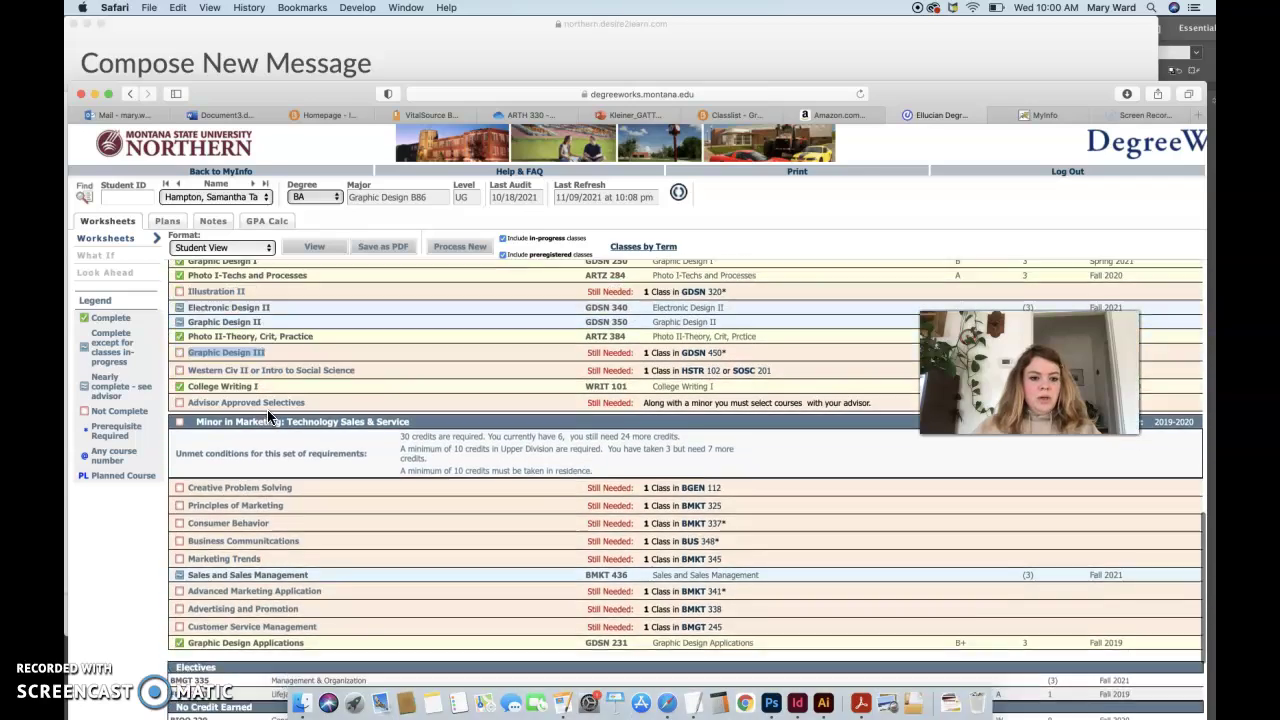
pyautogui.scroll(5, 267, 410)
pyautogui.scroll(1, 268, 416)
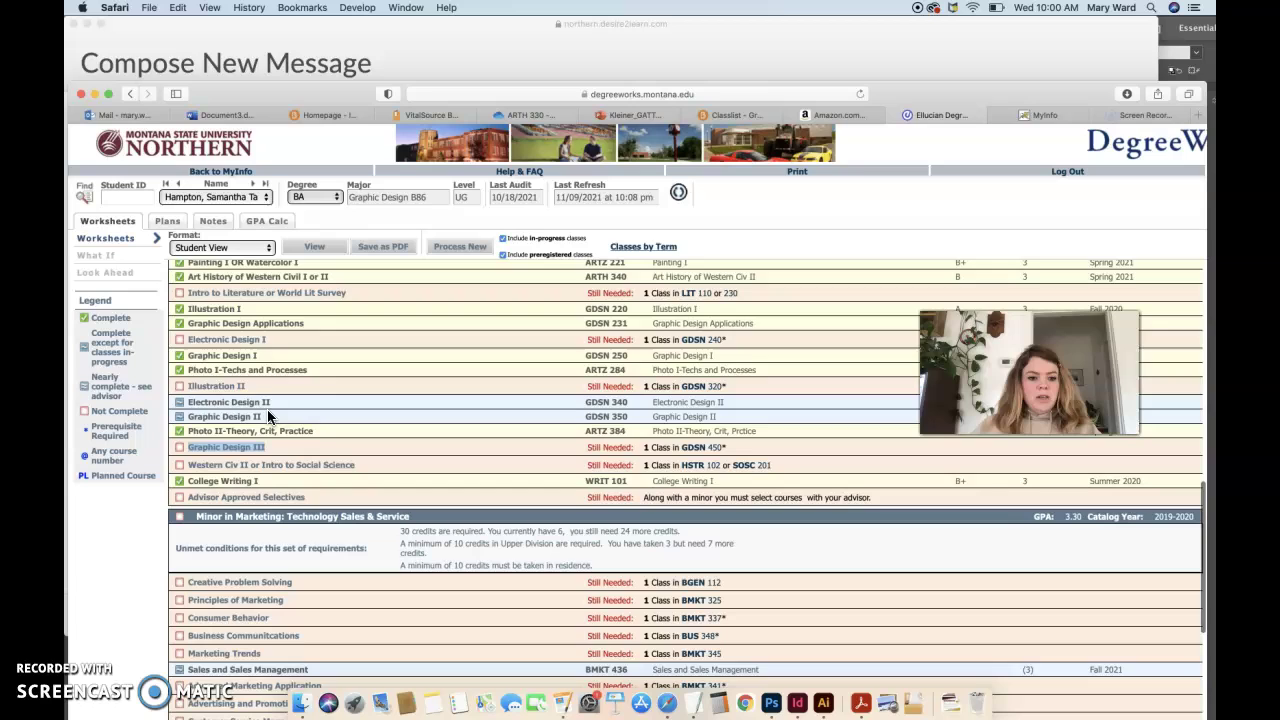
pyautogui.click(195, 387)
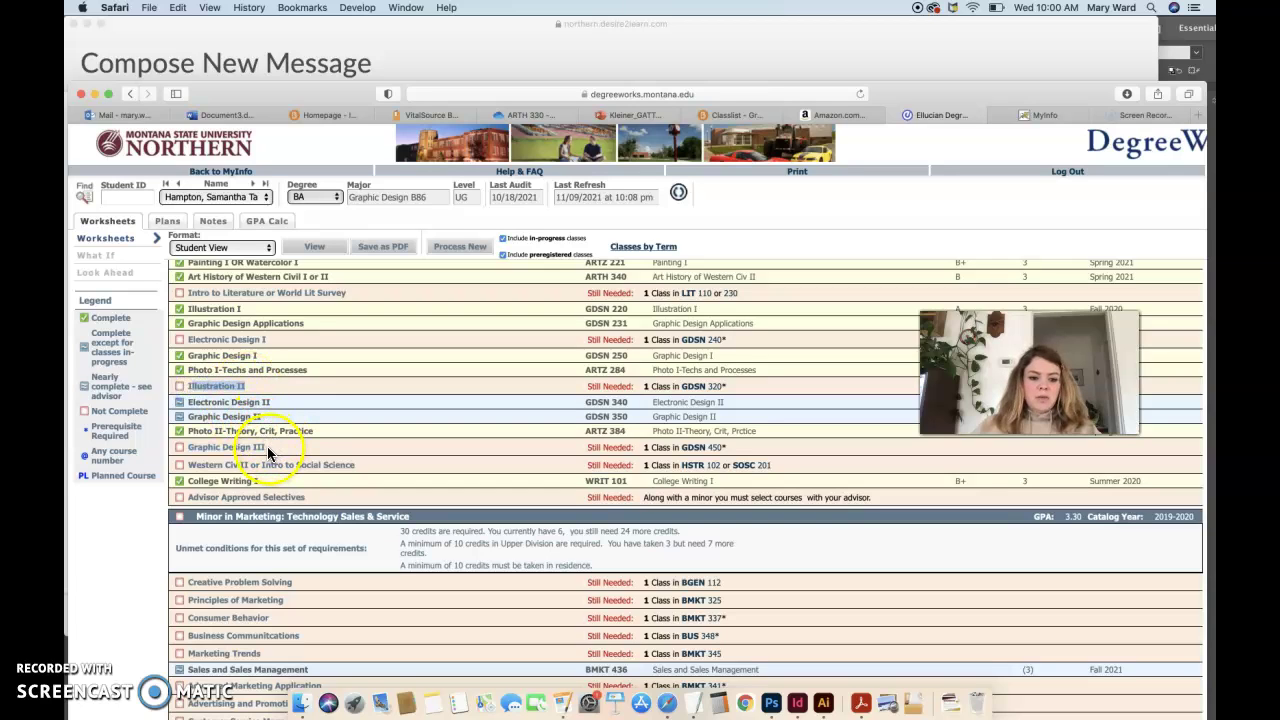
pyautogui.click(186, 447)
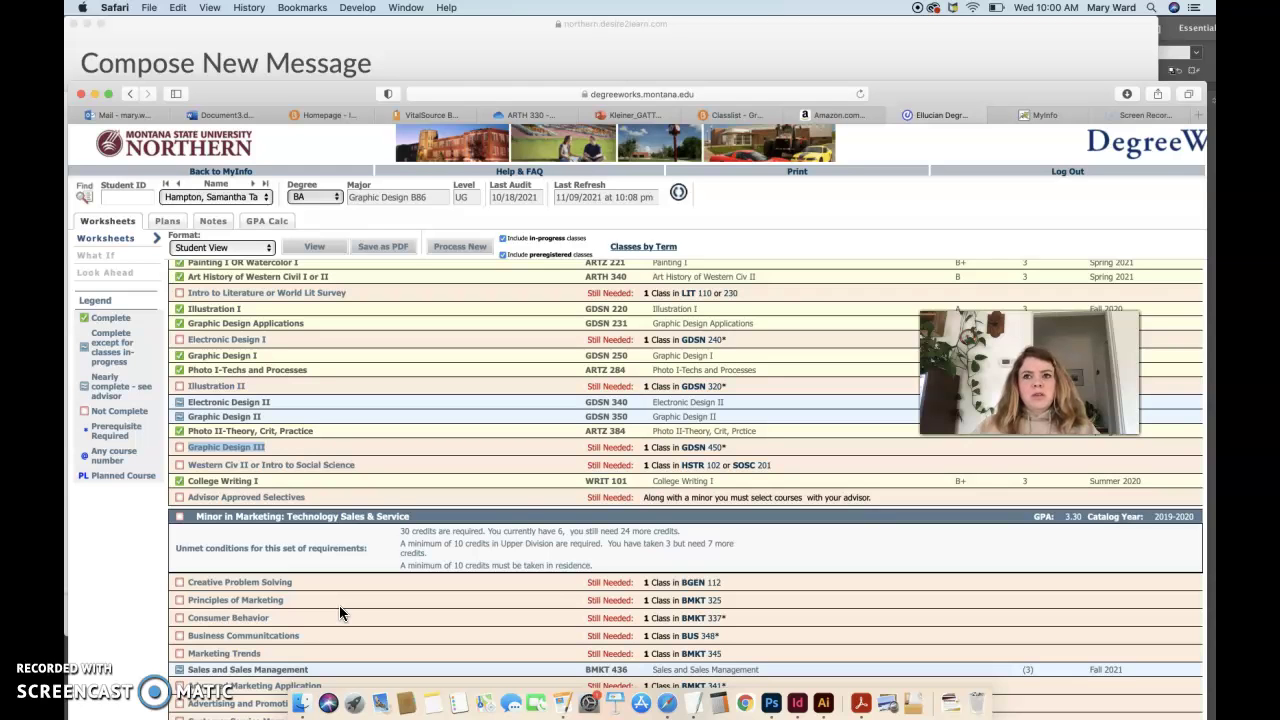
pyautogui.scroll(-6, 339, 612)
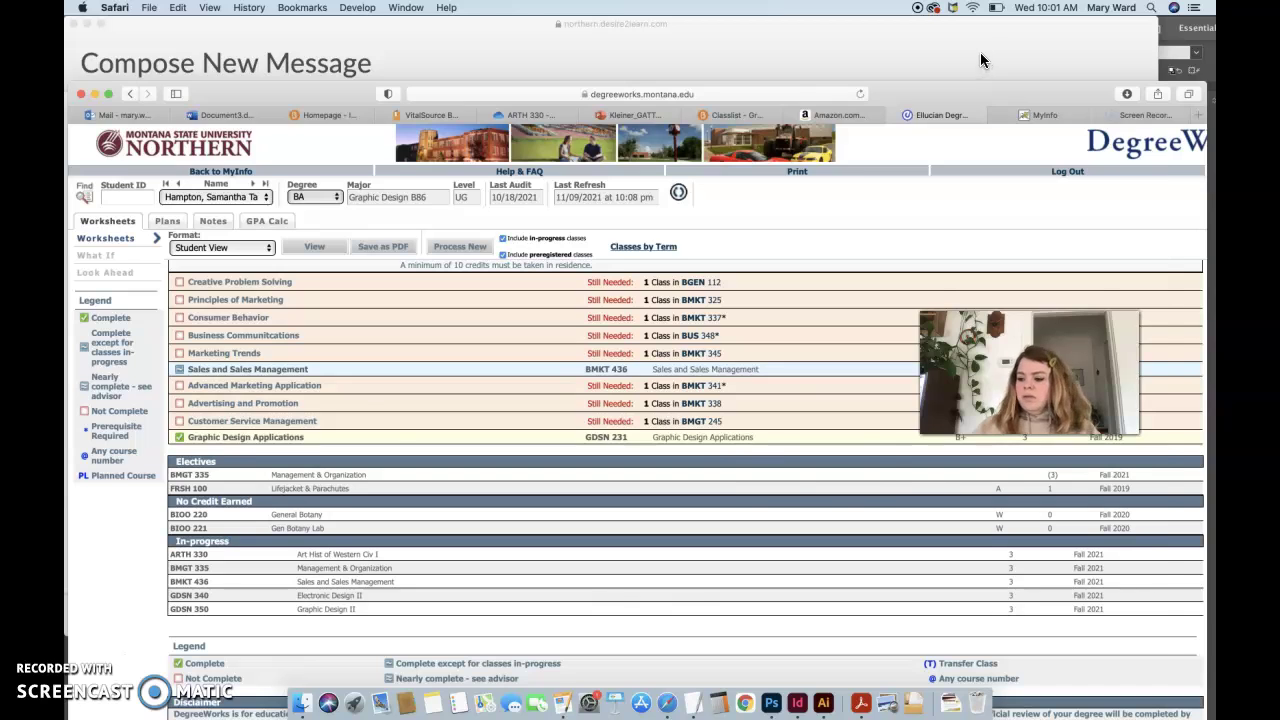
# - Bring the Spring 22 Courses draft forward and paste the clipboard into its body
pyautogui.click(981, 56)
pyautogui.click(651, 451)
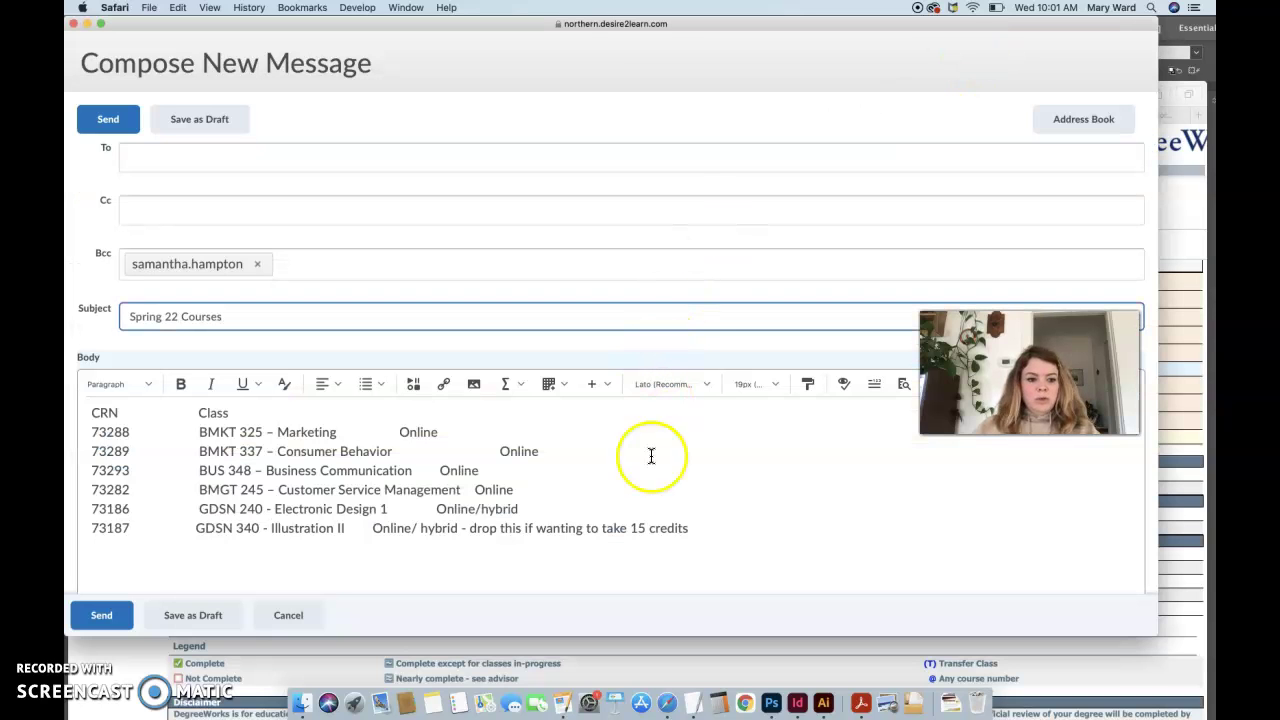
pyautogui.write('Samantha,  Here is a list of courses for Spring. I did ask Lanny to send me what classes you should take. There are four marketing ones since we waited so long to pick the minor. Luckily they are all online. I also included two of my courses. If you only wish to take 15 credits instead of 18 - drop Illustration II.')
# - Review the CRN course list, highlighting the four online course rows, then focus the subject line
pyautogui.scroll(1, 634, 481)
pyautogui.scroll(-1, 634, 481)
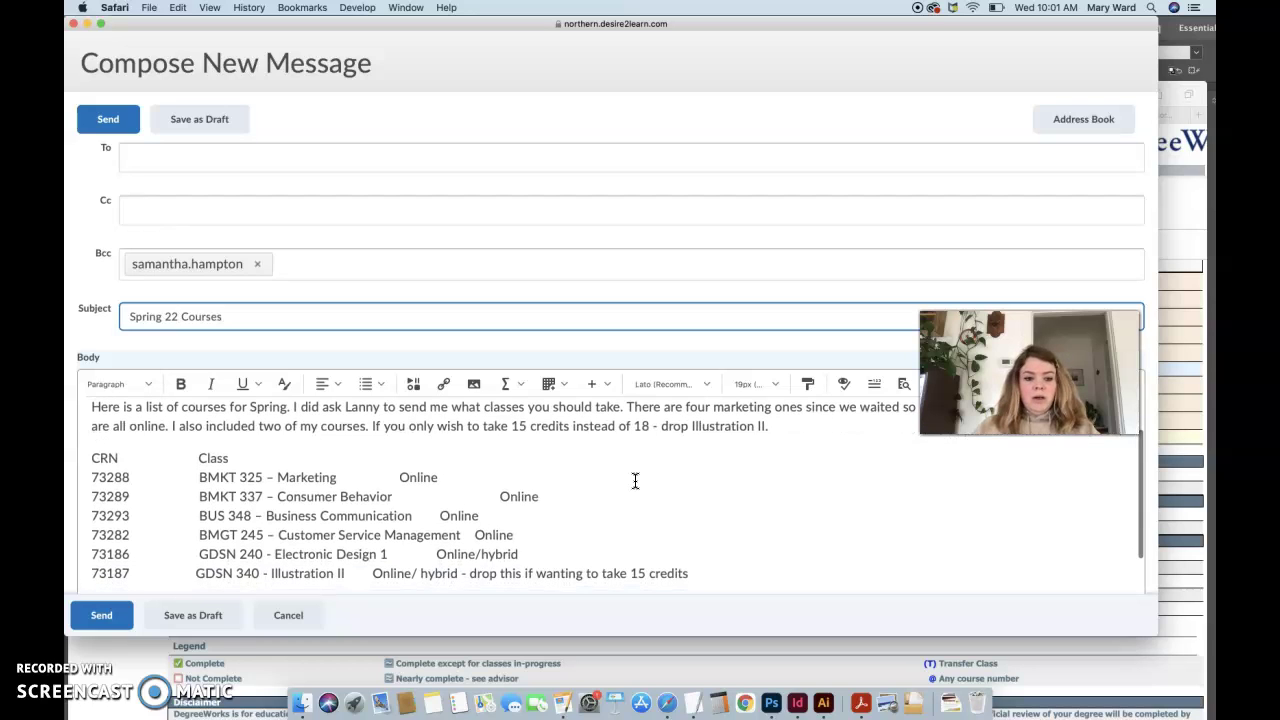
pyautogui.scroll(-1, 634, 481)
pyautogui.click(110, 476)
pyautogui.moveTo(110, 476)
pyautogui.mouseDown()
pyautogui.moveTo(530, 531)
pyautogui.moveTo(457, 509)
pyautogui.moveTo(443, 486)
pyautogui.moveTo(389, 481)
pyautogui.moveTo(523, 529)
pyautogui.moveTo(474, 534)
pyautogui.moveTo(90, 468)
pyautogui.mouseUp()
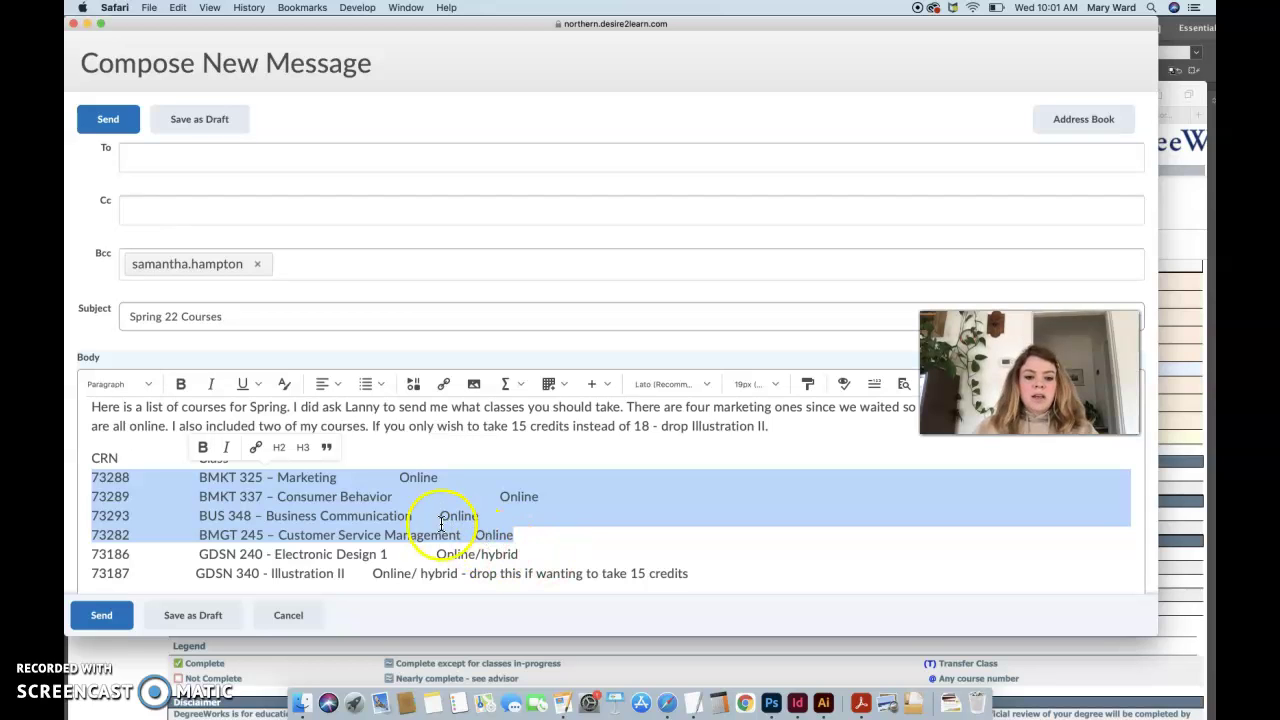
pyautogui.click(554, 533)
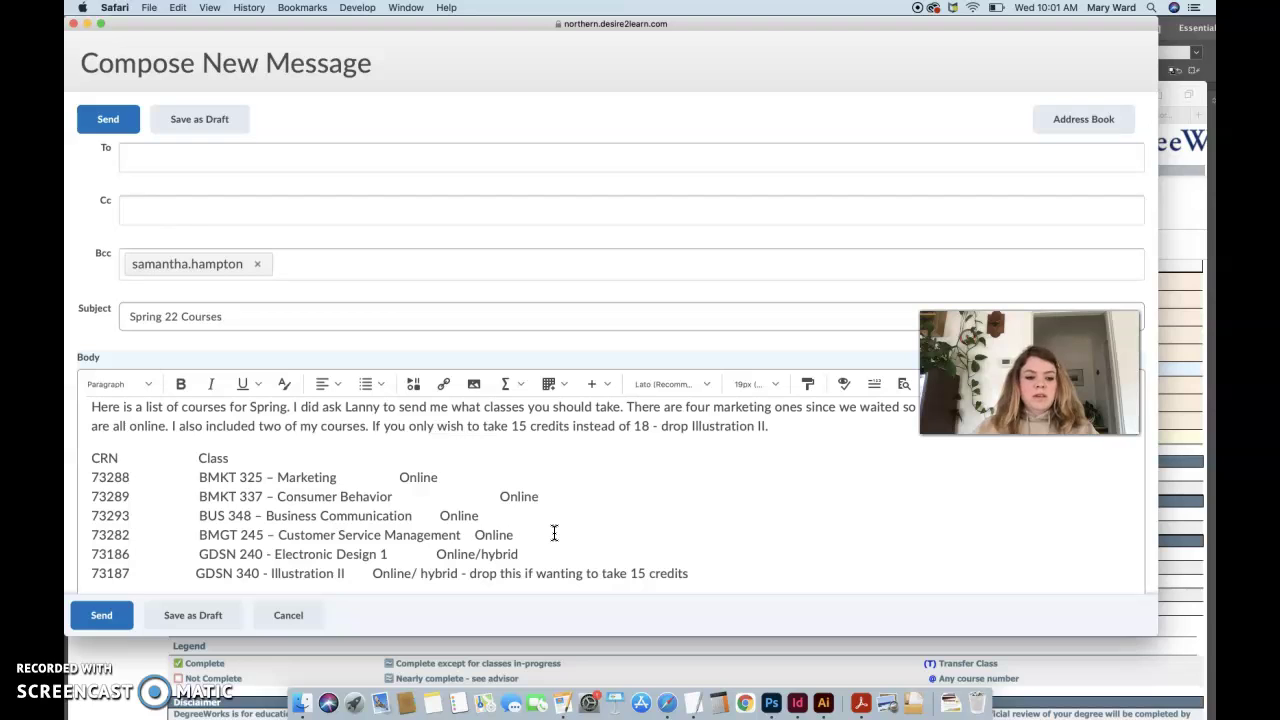
pyautogui.click(1034, 308)
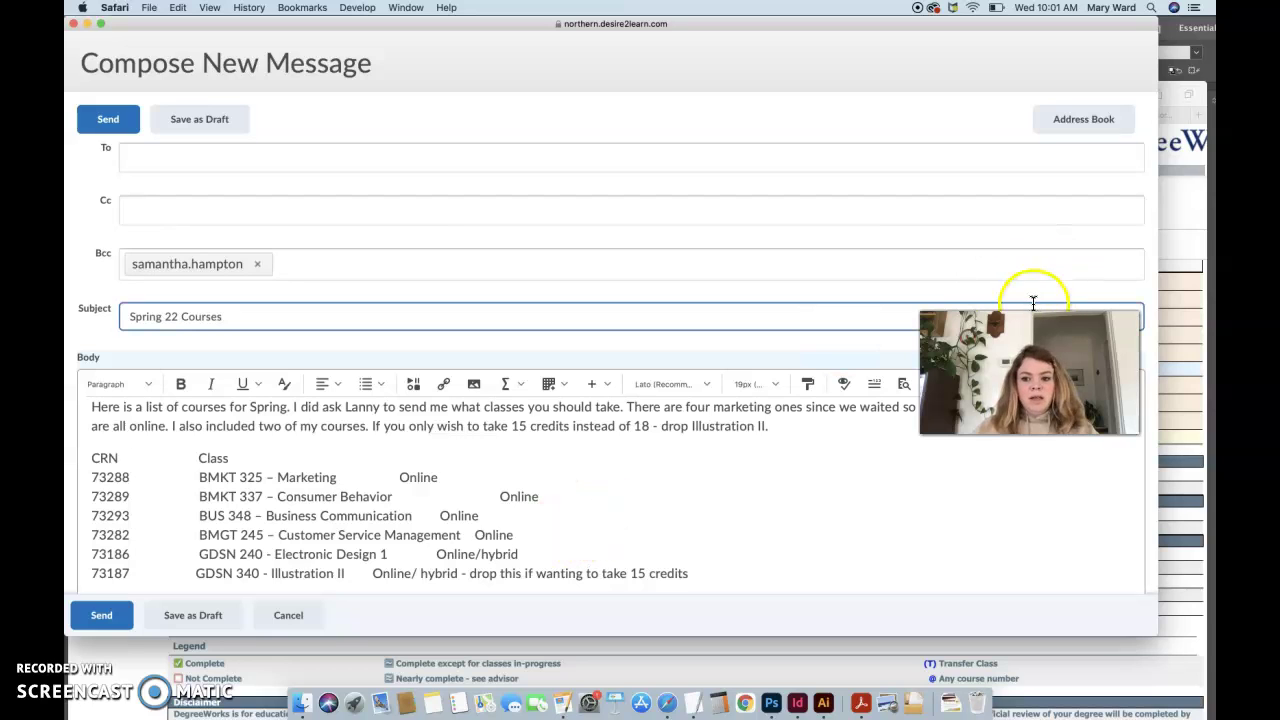
# - Line up the GDSN 340 row with the other course rows
pyautogui.click(553, 522)
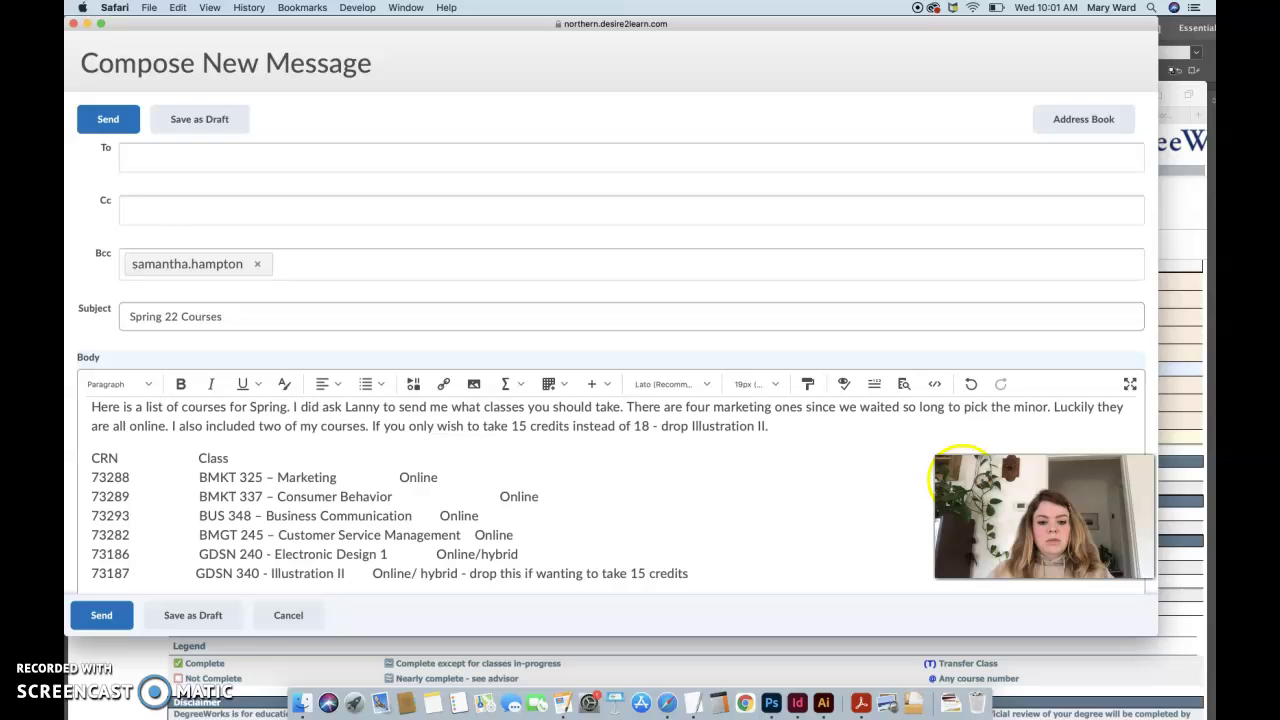
pyautogui.scroll(-2, 571, 528)
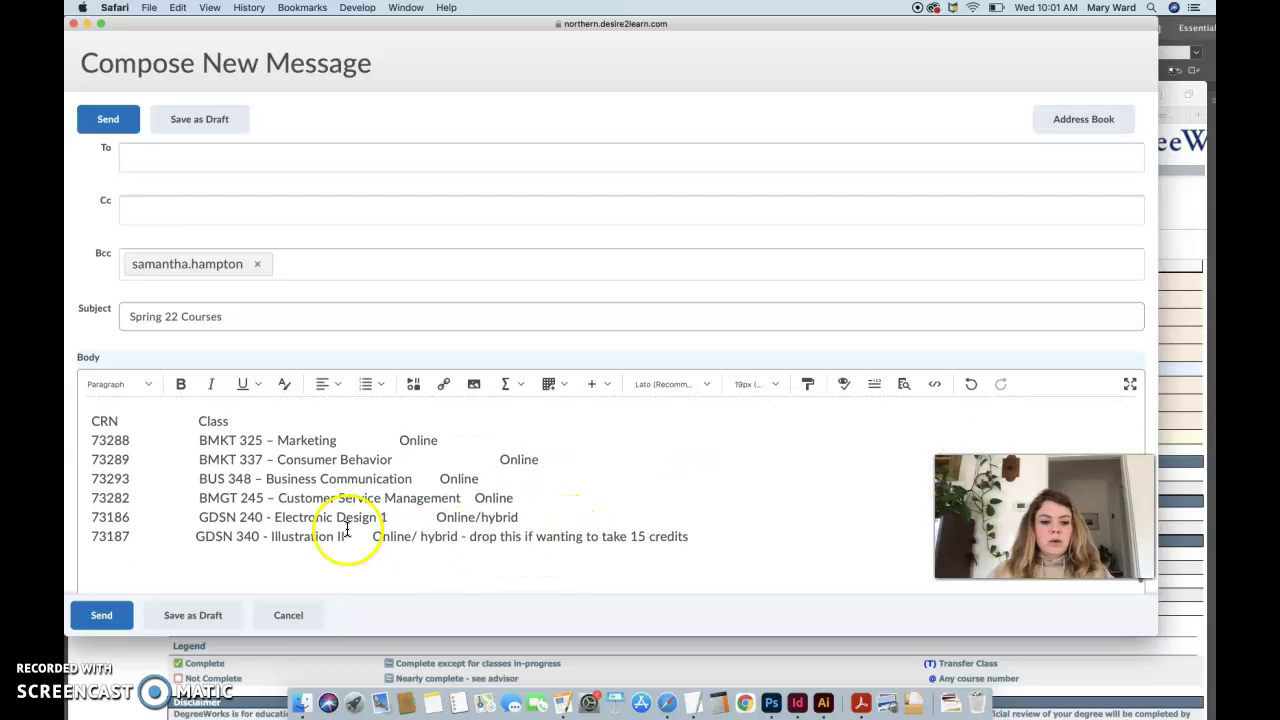
pyautogui.click(194, 536)
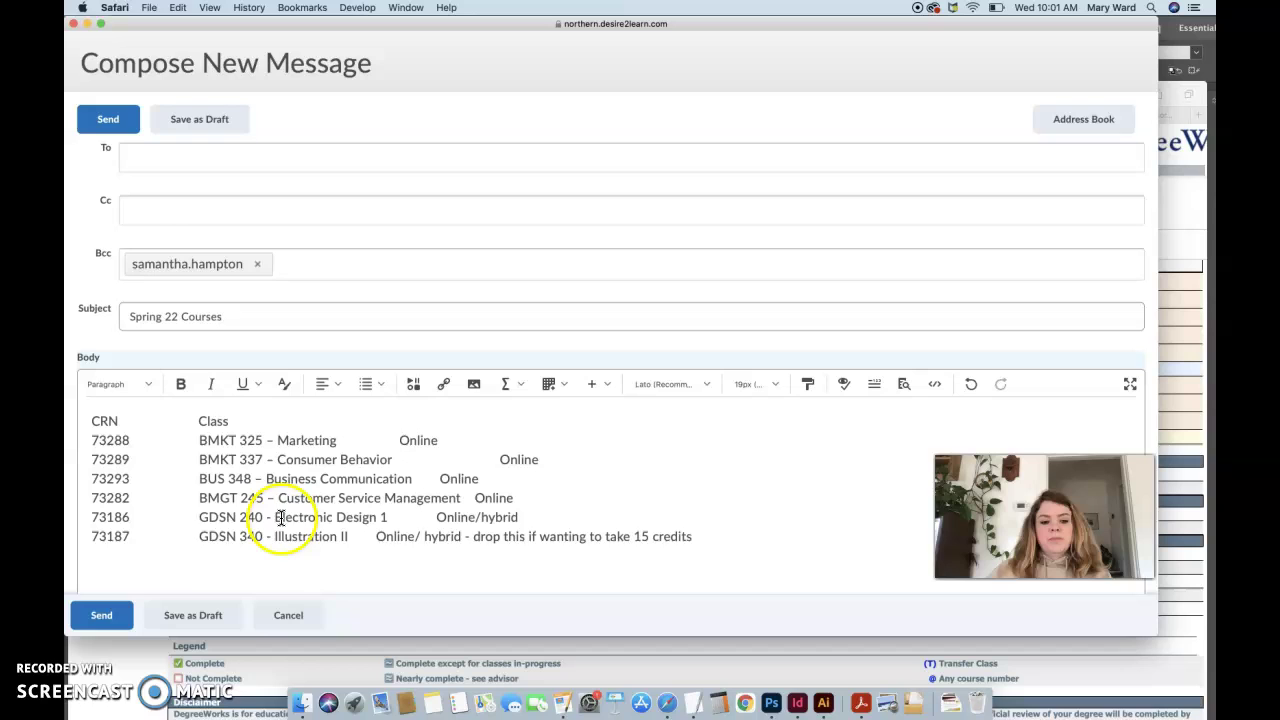
pyautogui.moveTo(198, 517); pyautogui.dragTo(674, 531)
pyautogui.click(689, 534)
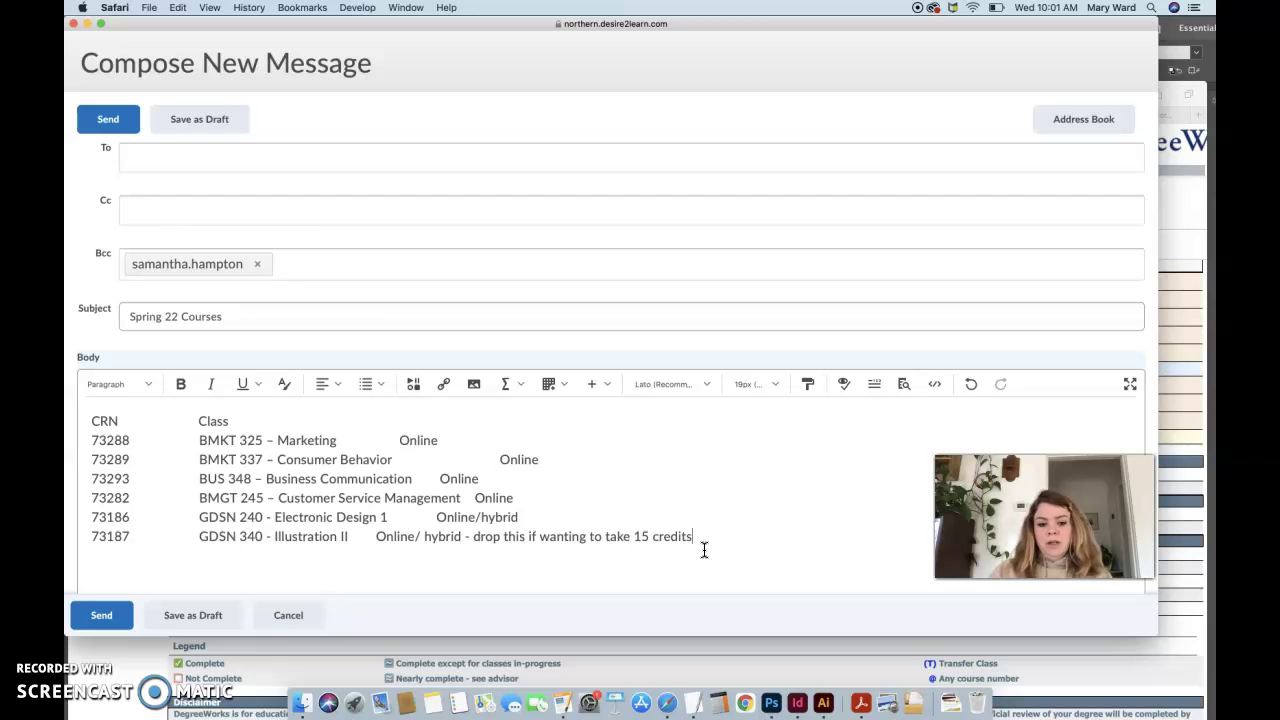
# - Change 'Online/ hybrid' to 'Online/hybrid' and highlight the GDSN 340 note about dropping for 15 credits
pyautogui.click(423, 535)
pyautogui.press('BackSpace')
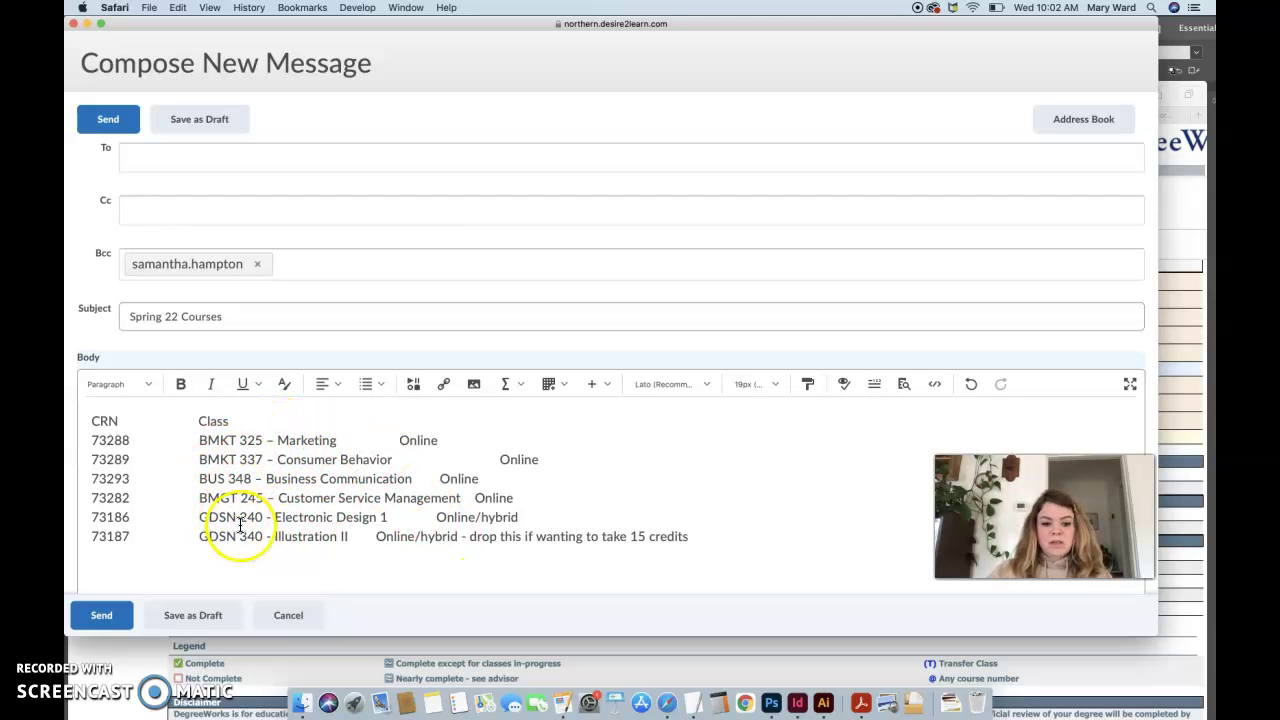
pyautogui.moveTo(90, 538); pyautogui.dragTo(699, 542)
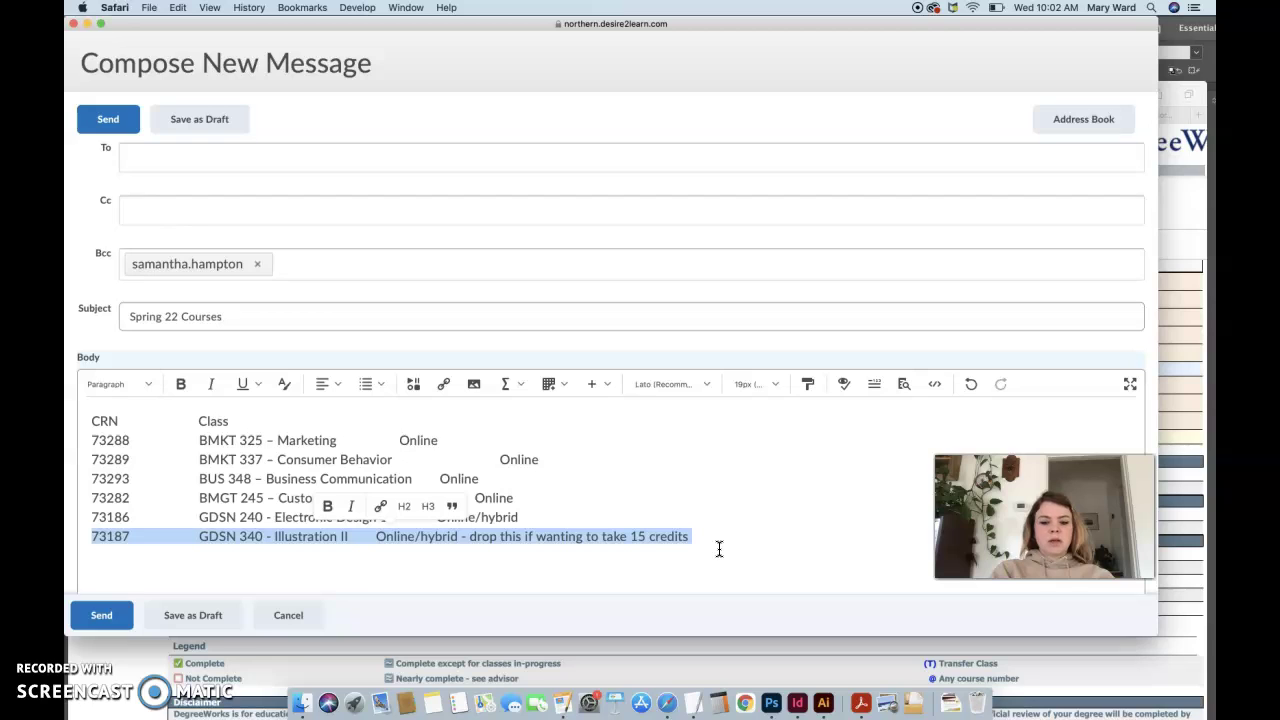
pyautogui.click(710, 544)
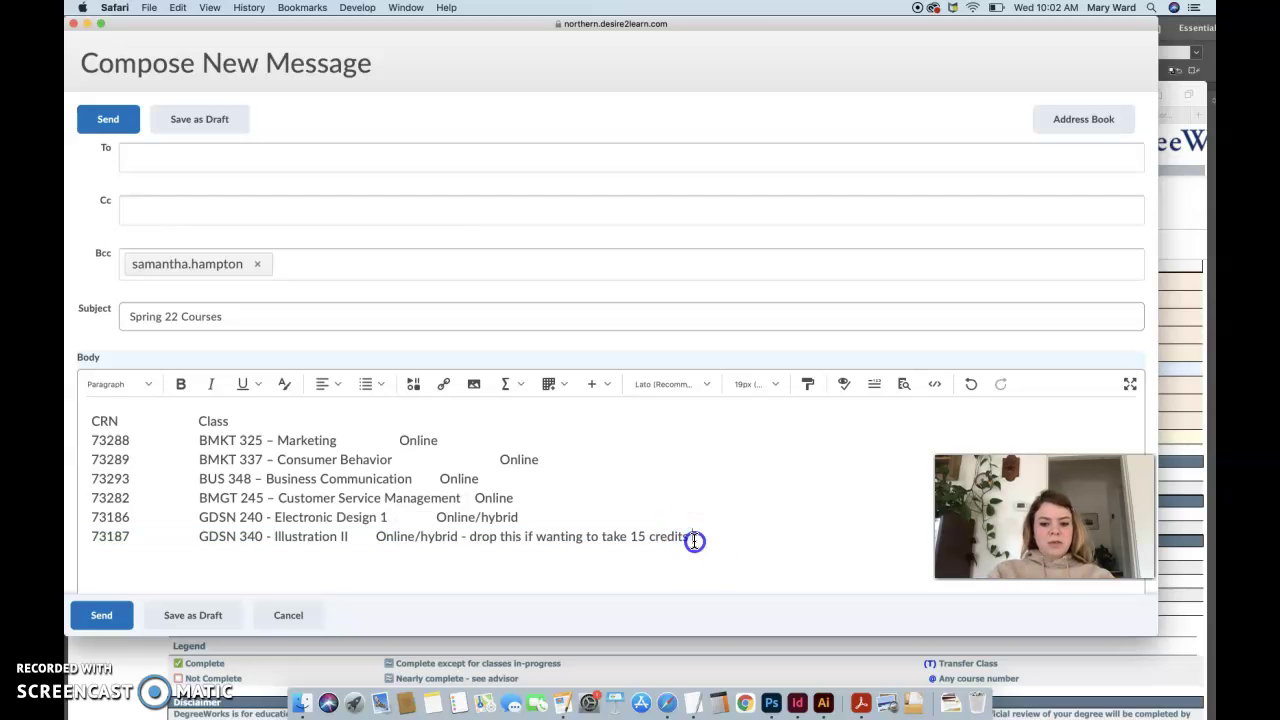
pyautogui.moveTo(690, 538); pyautogui.dragTo(470, 539)
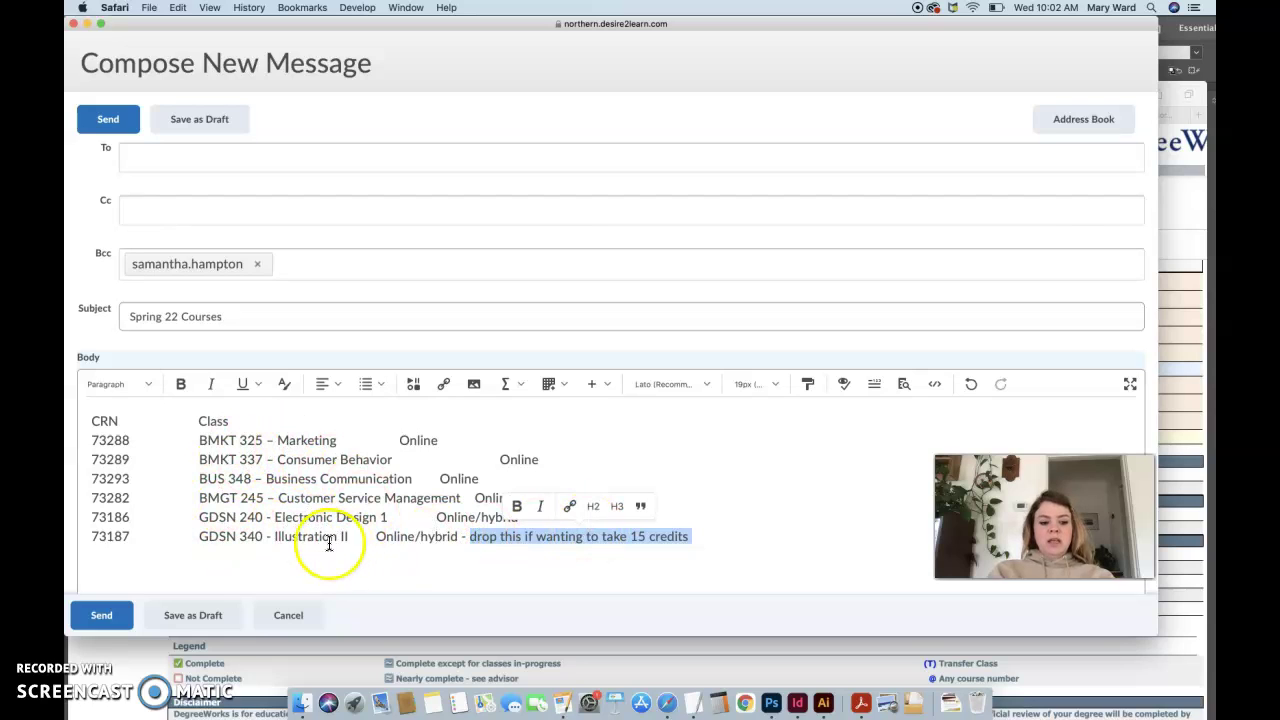
pyautogui.click(680, 545)
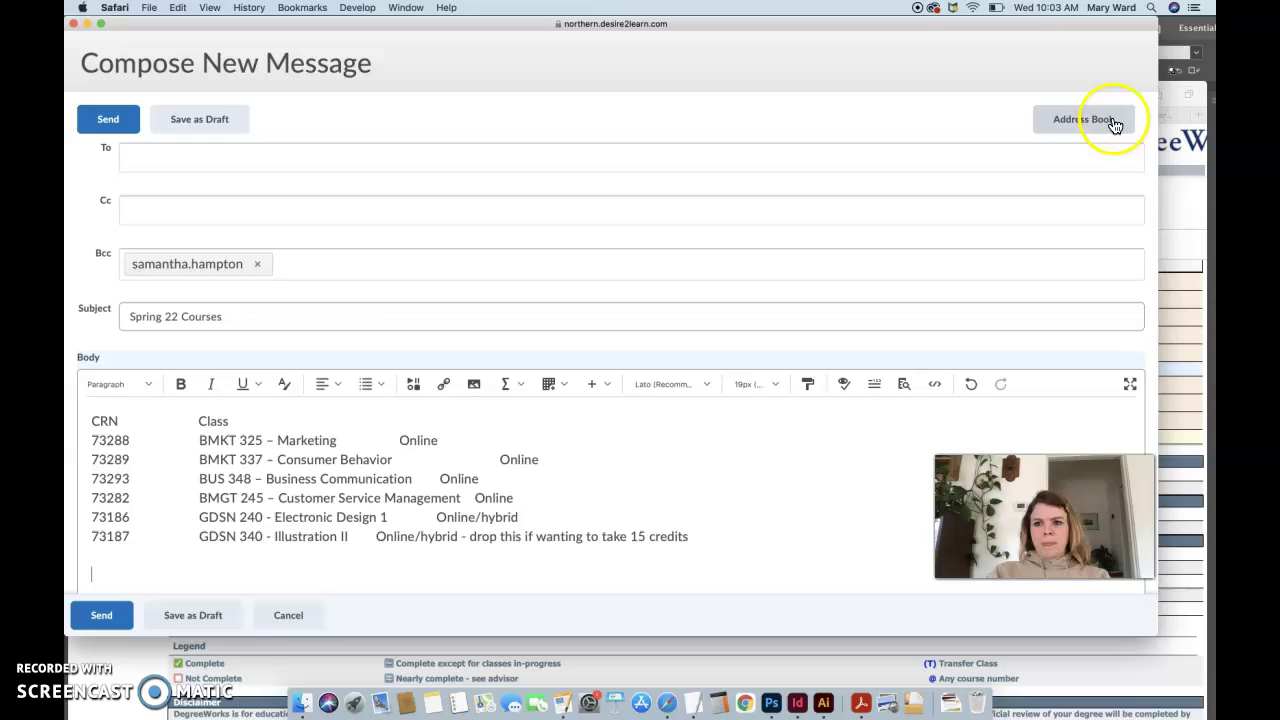
pyautogui.click(1045, 7)
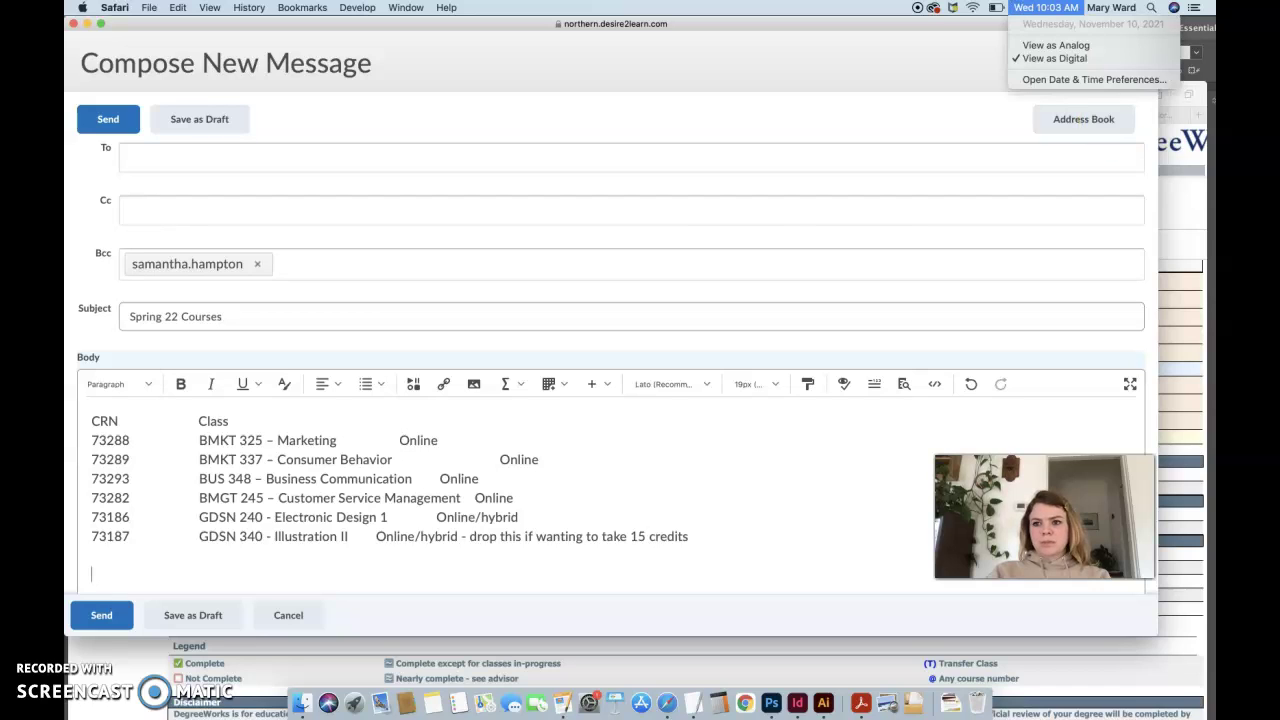
pyautogui.press('Escape')
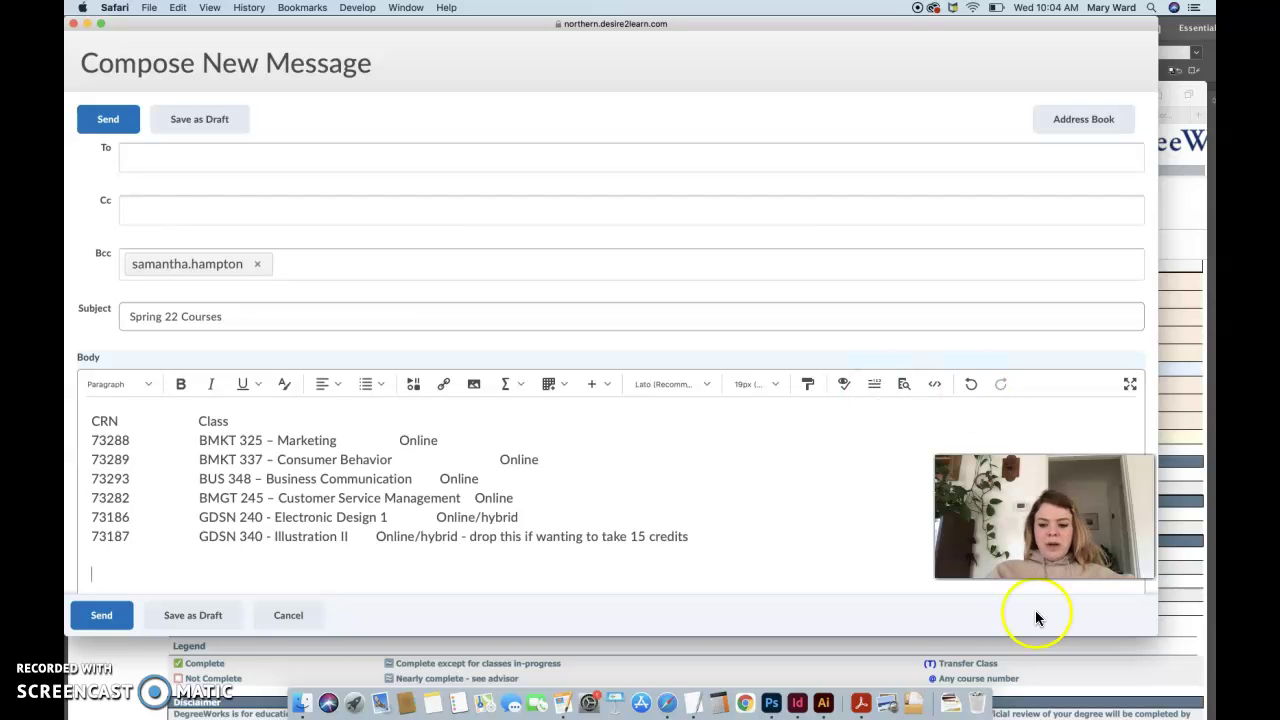
# - Type 'Advisor Pin# -' on a new line under the course list, then switch back to Degree Works
pyautogui.click(106, 567)
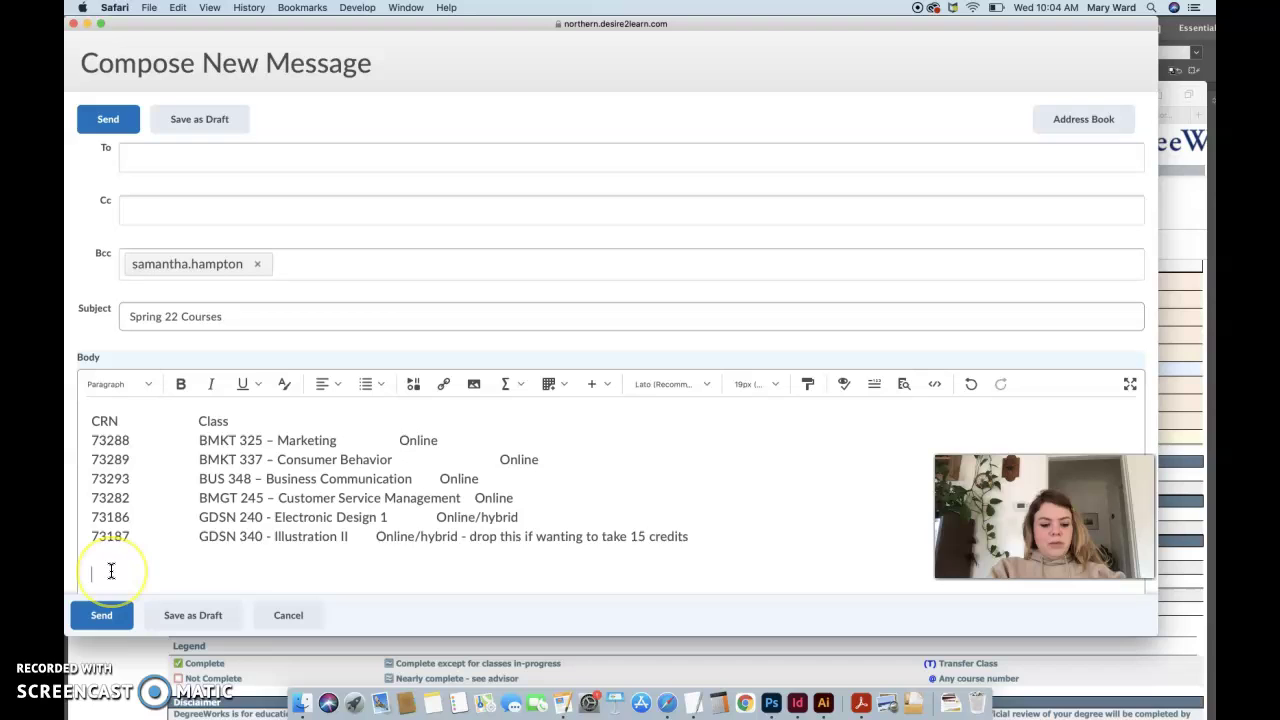
pyautogui.write('Advisor Pin')
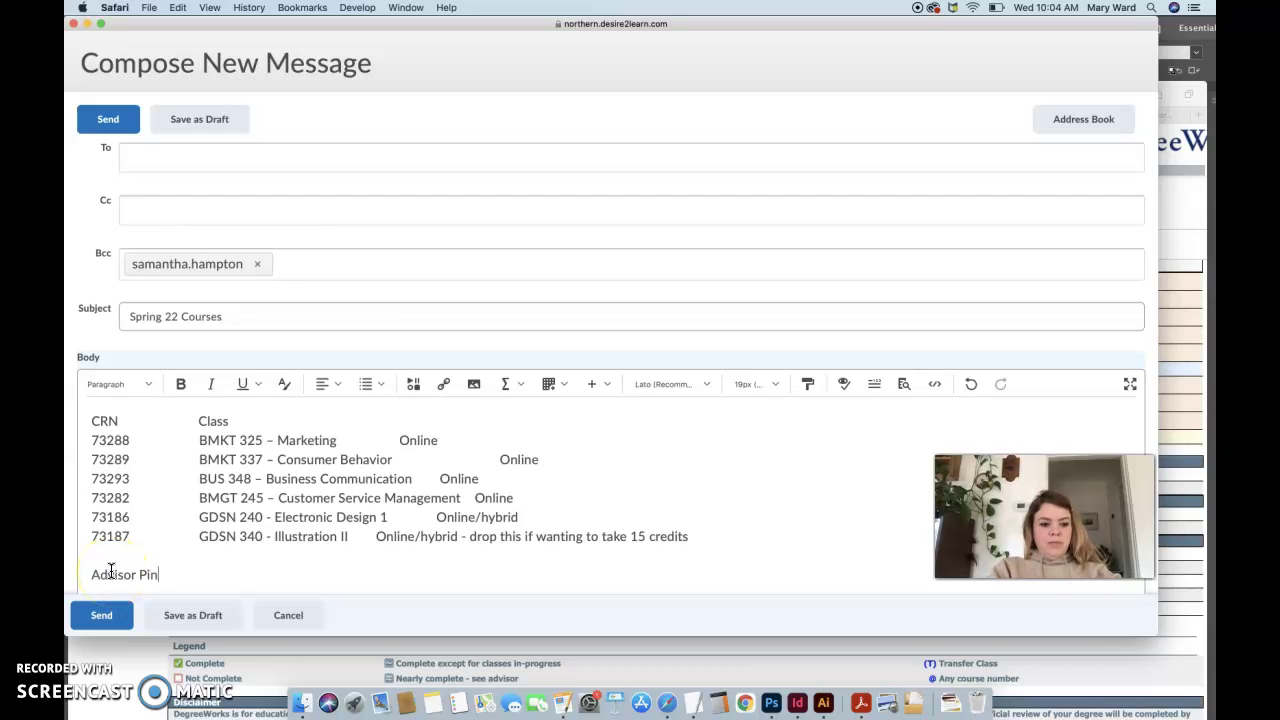
pyautogui.write('# -')
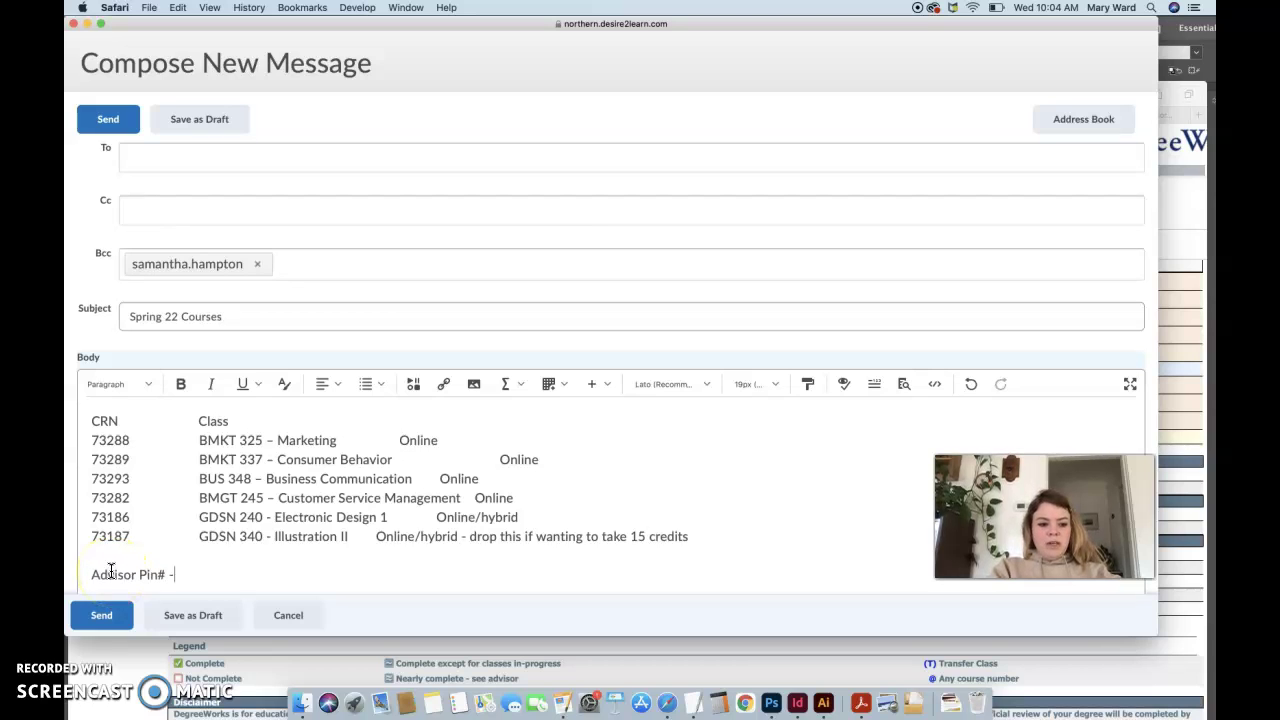
pyautogui.click(110, 588)
pyautogui.click(184, 577)
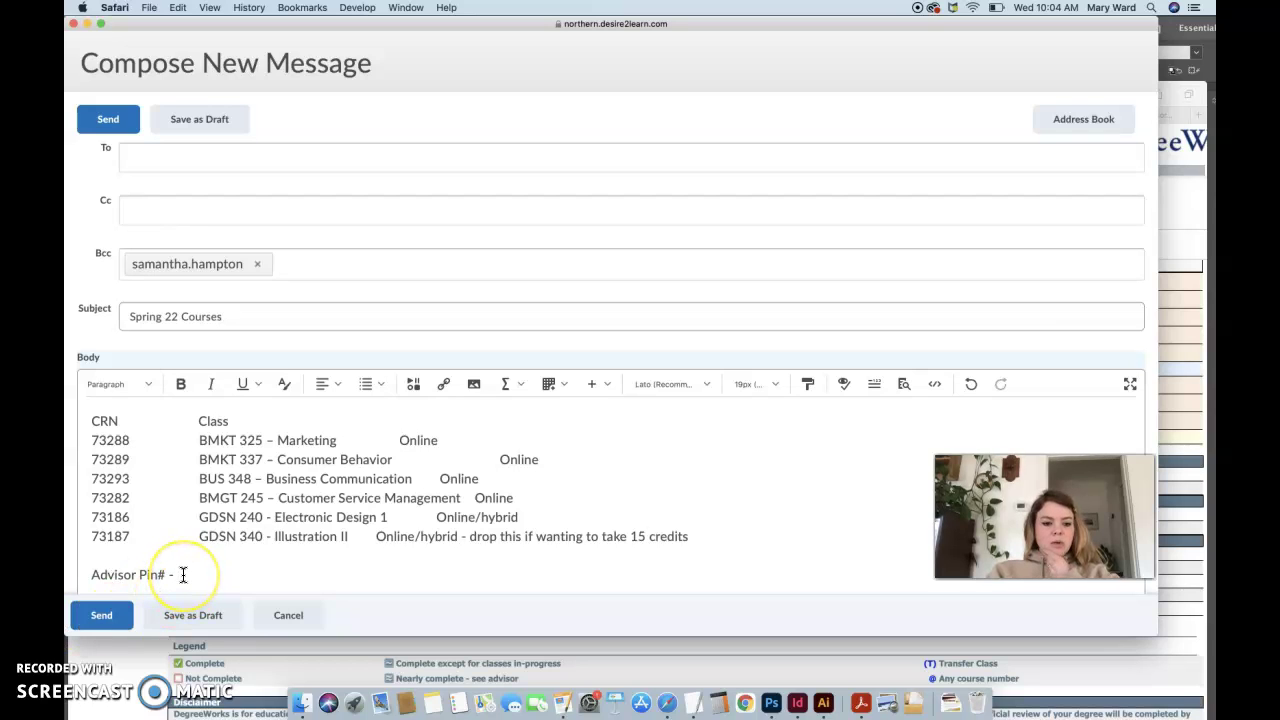
pyautogui.scroll(2, 213, 475)
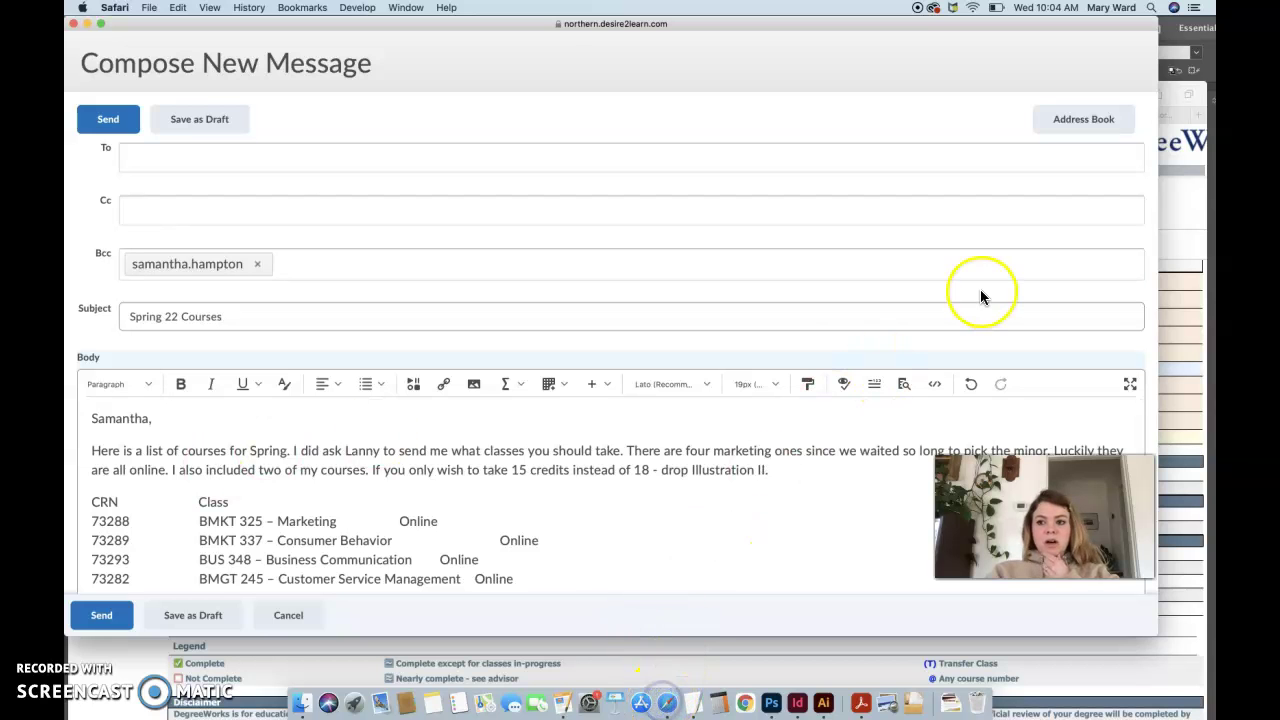
pyautogui.click(1185, 206)
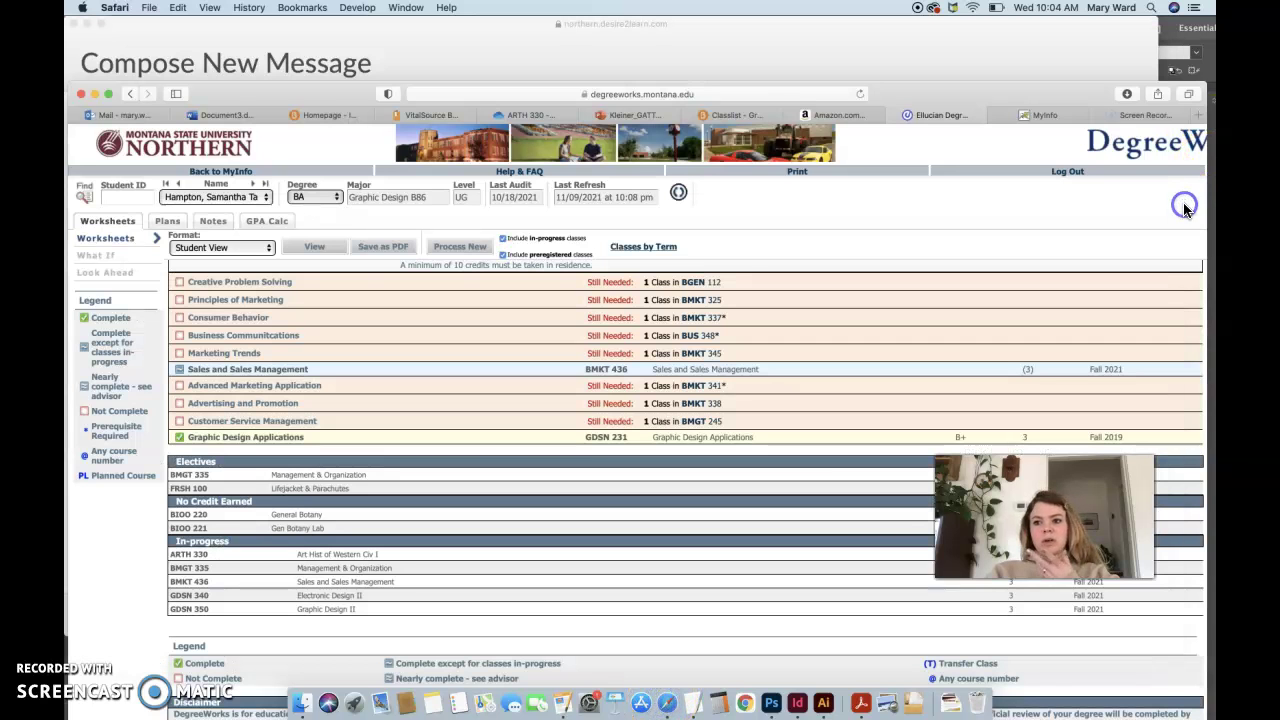
# - Load msun.edu in a new tab, go to Current Students > MyInfo, and dismiss the timeout notice
pyautogui.click(1198, 115)
pyautogui.write('msun.edu')
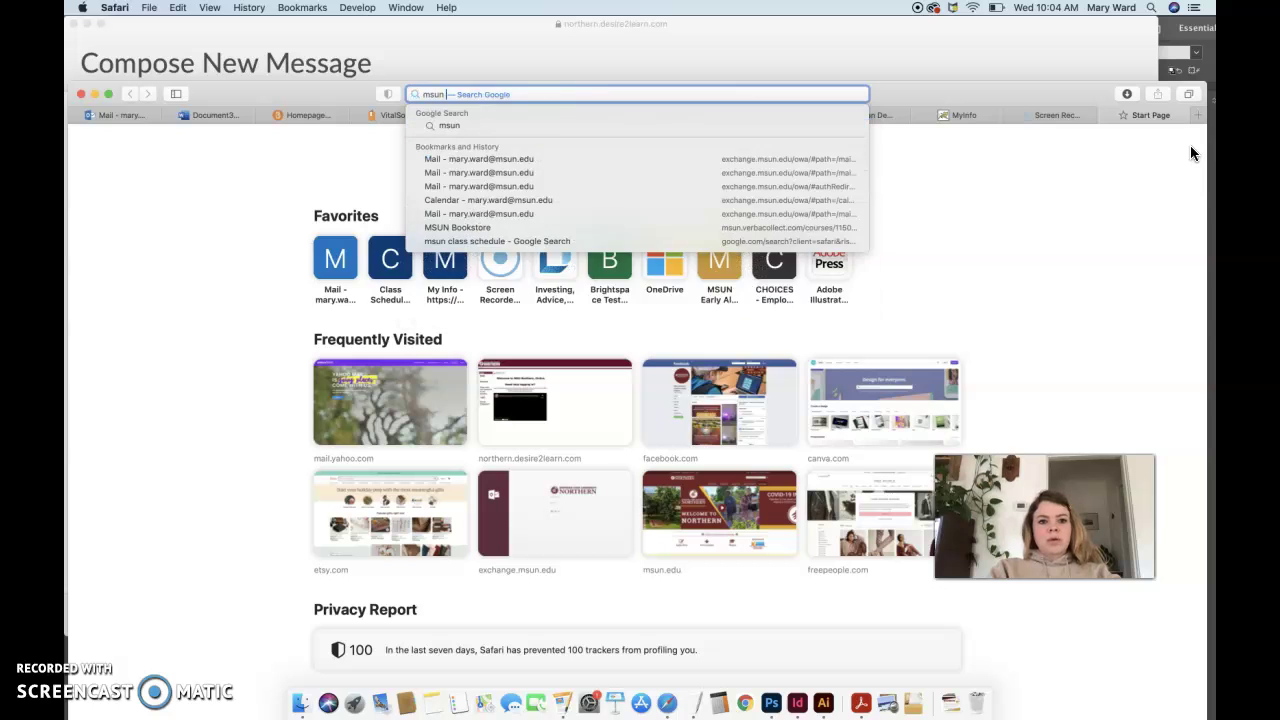
pyautogui.press('Return')
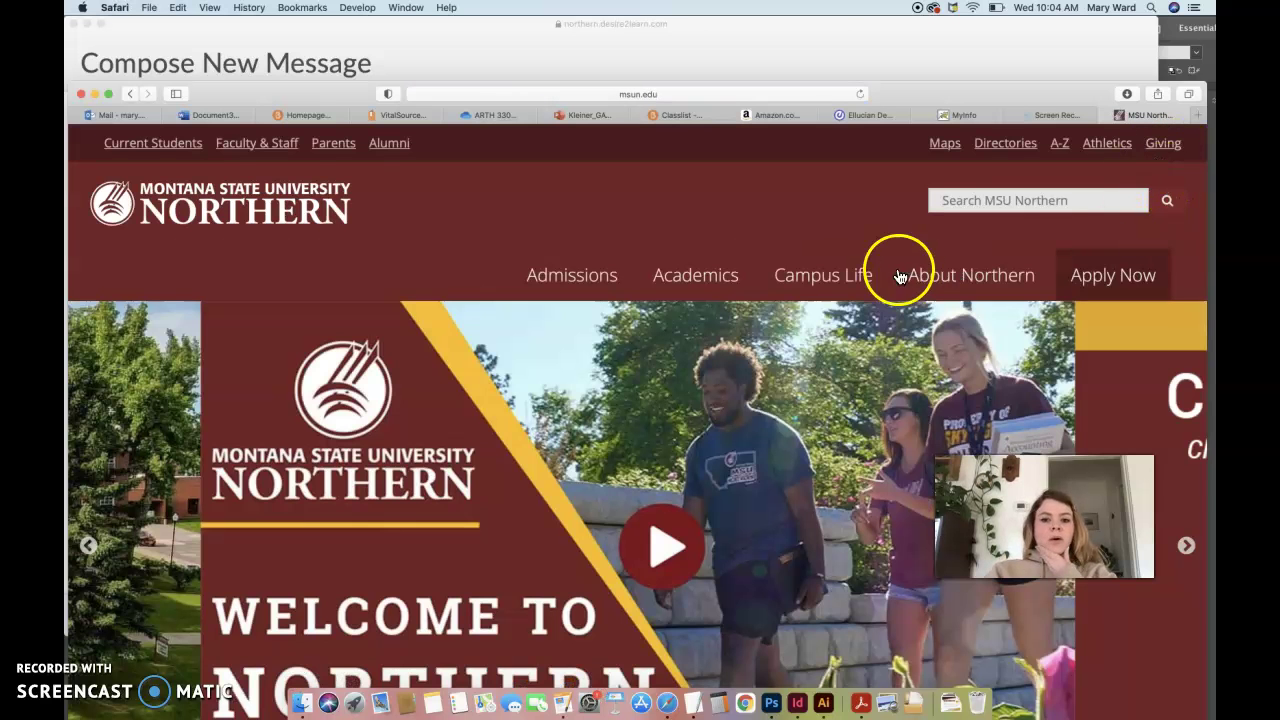
pyautogui.click(191, 144)
pyautogui.click(1013, 284)
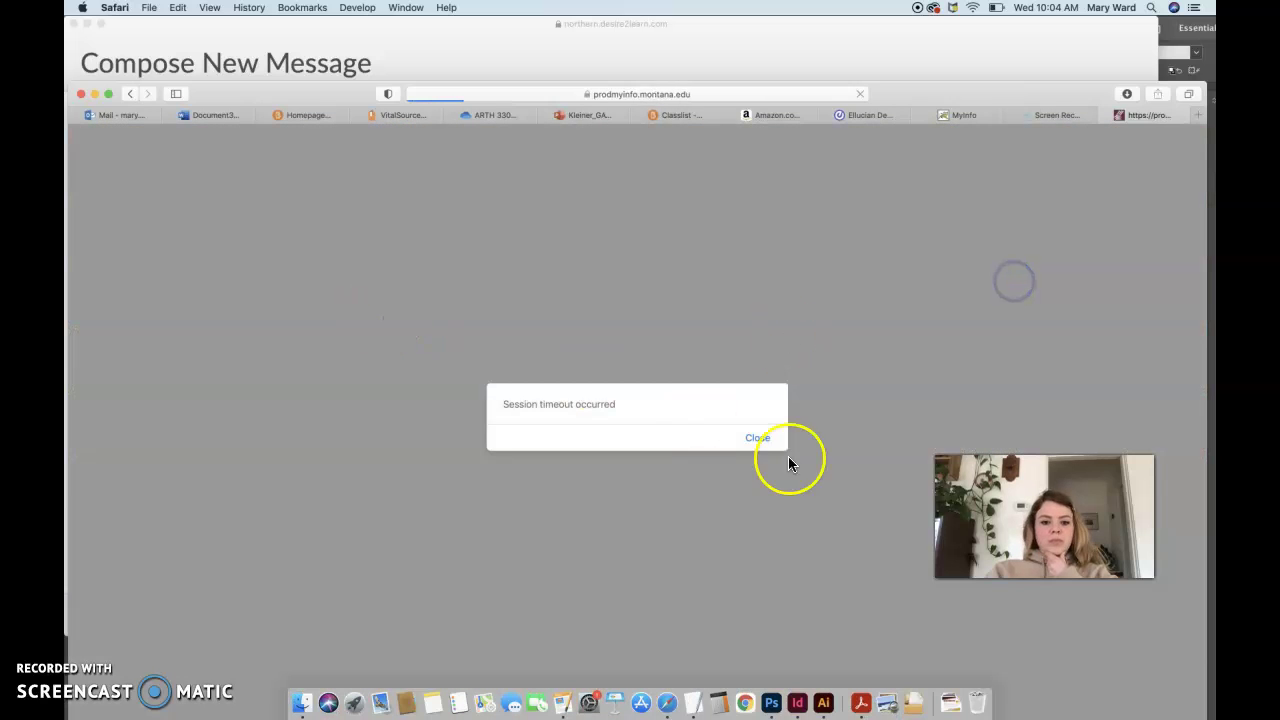
pyautogui.click(757, 438)
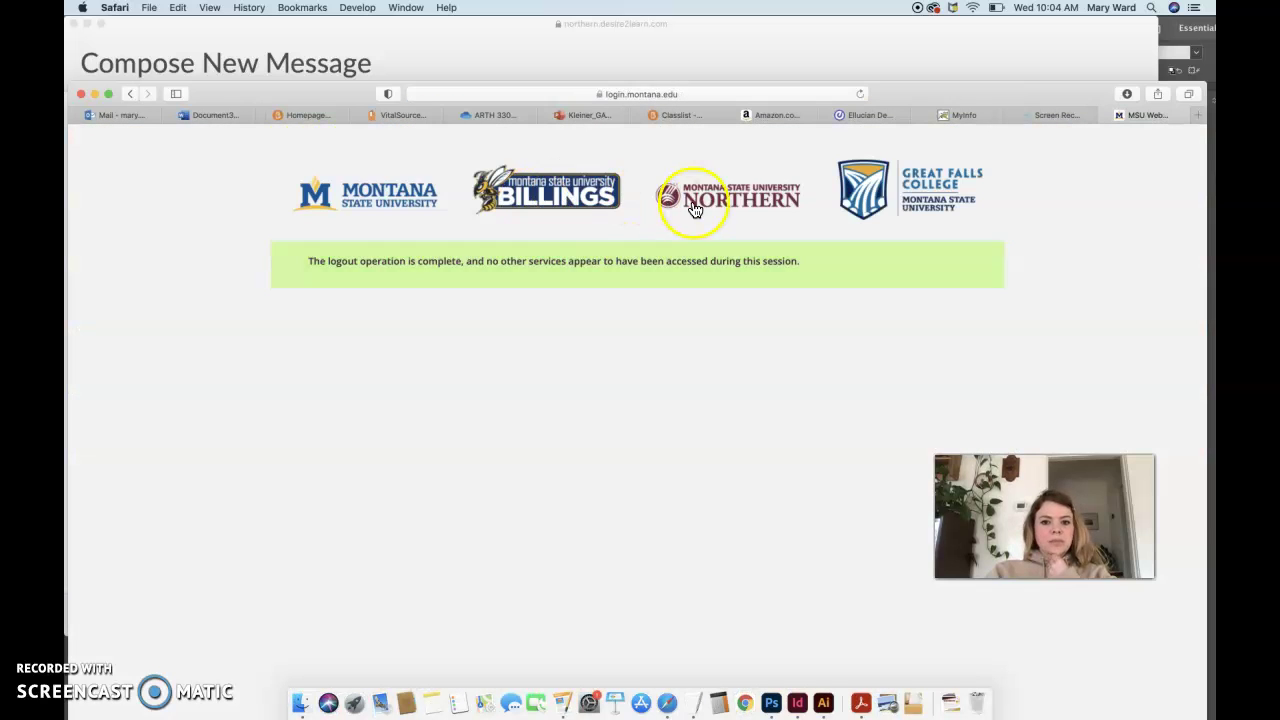
# - Return to the NORTHERN homepage, reopen MyInfo through Current Students, and log in with saved credentials
pyautogui.click(735, 196)
pyautogui.click(188, 143)
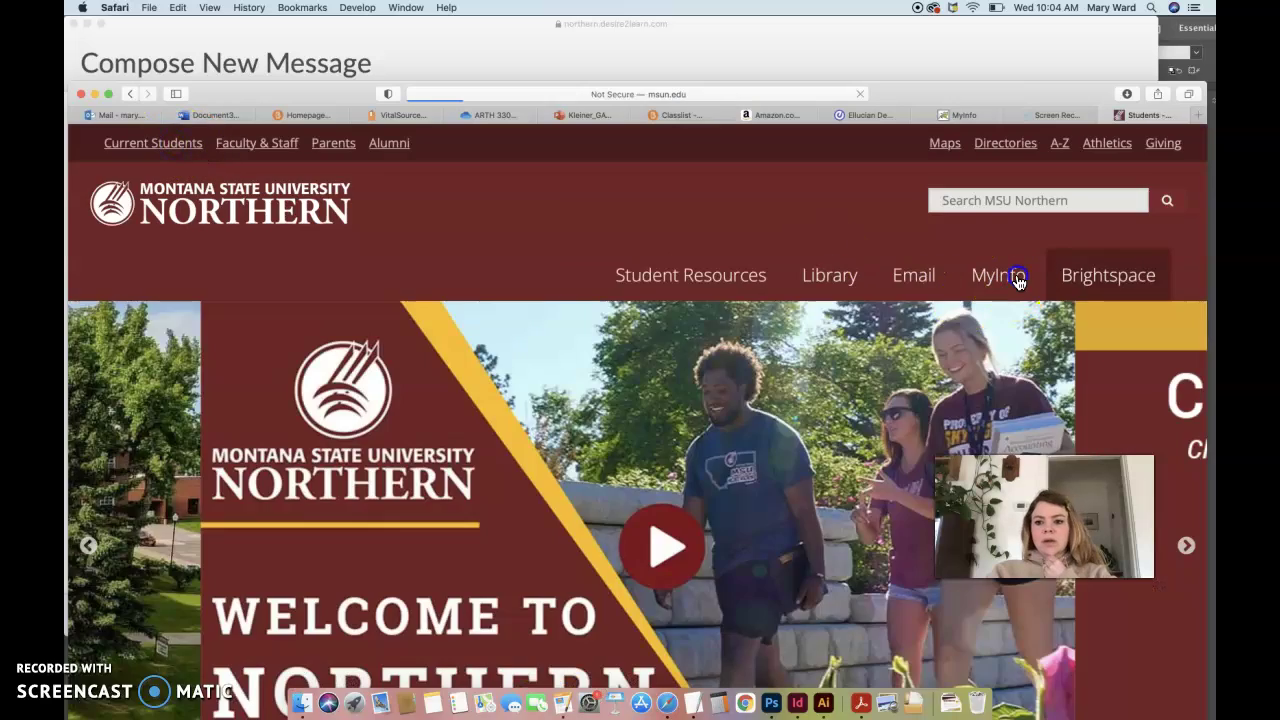
pyautogui.click(1000, 276)
pyautogui.click(260, 344)
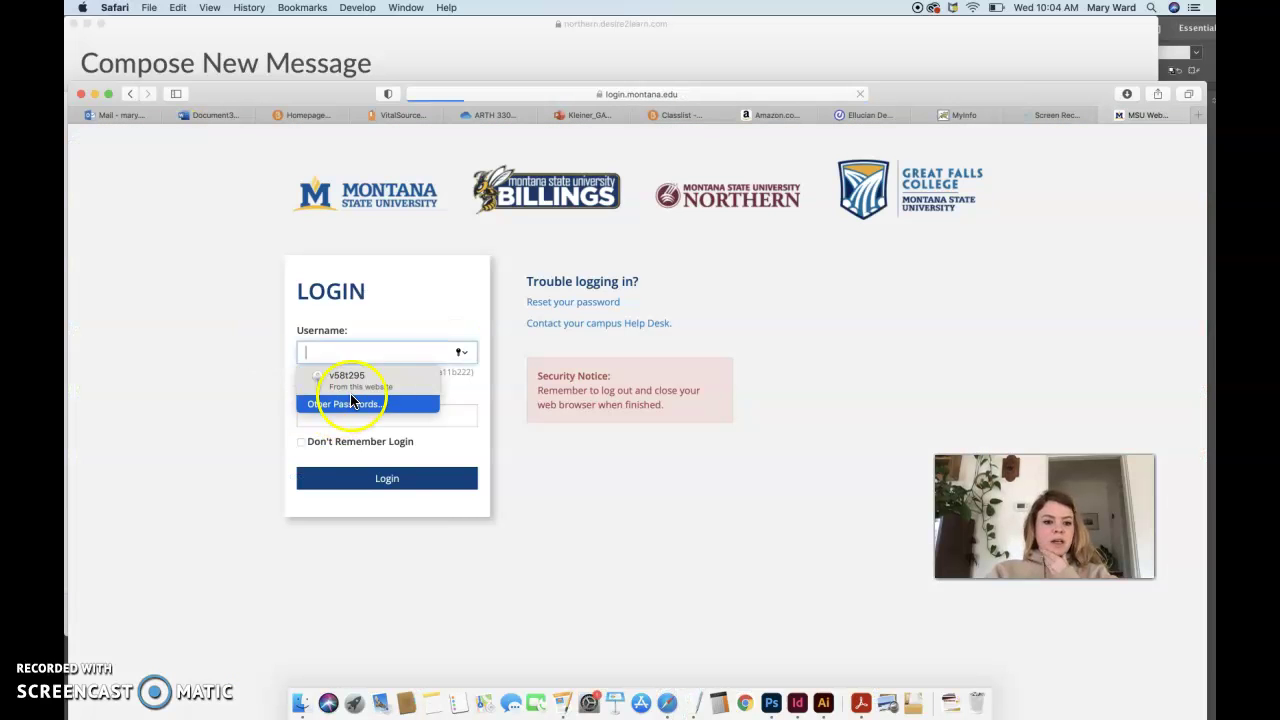
pyautogui.click(396, 383)
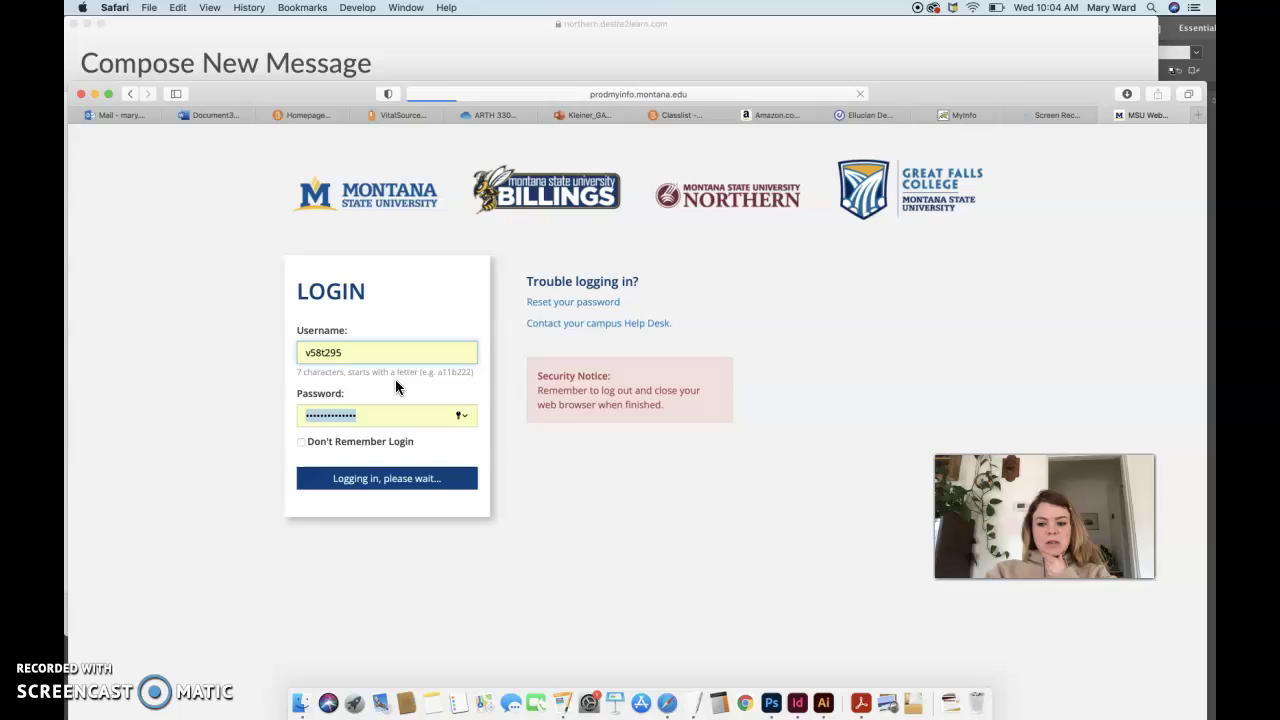
pyautogui.click(363, 227)
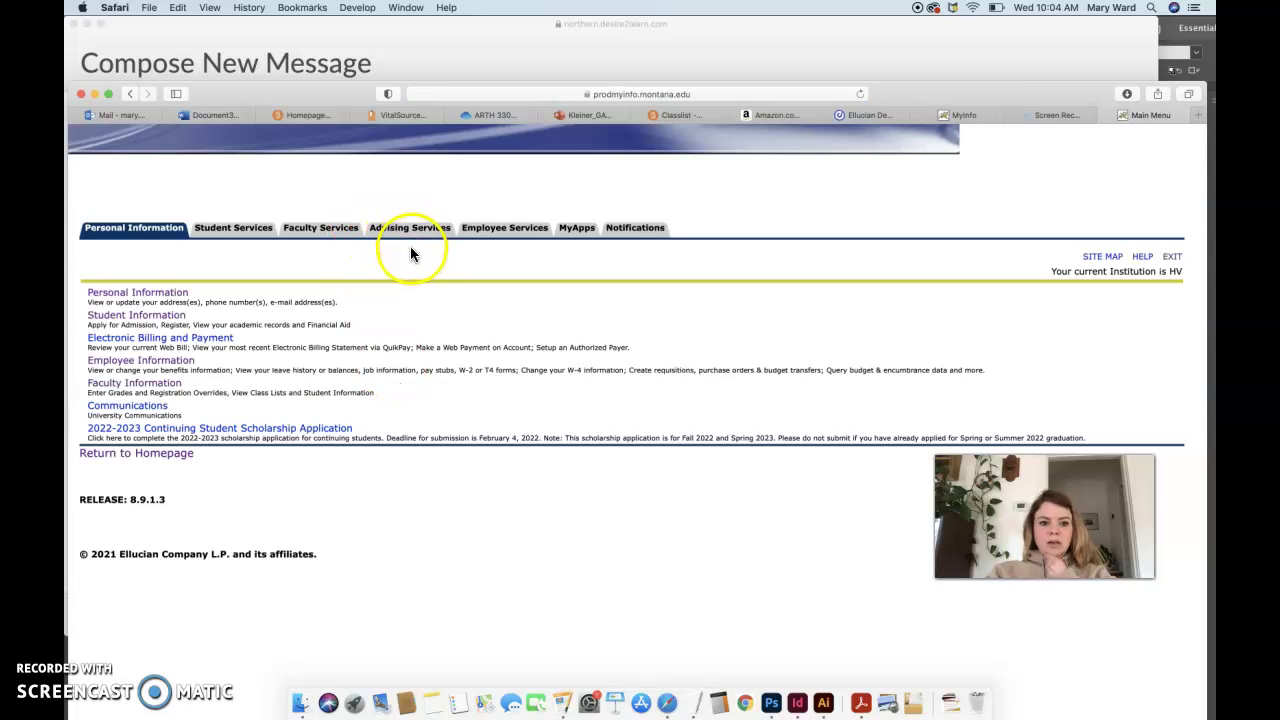
# - Open Student Services > Registration > Add/Drop Classes for Spring Semester 2022 and choose to waive health insurance
pyautogui.click(245, 232)
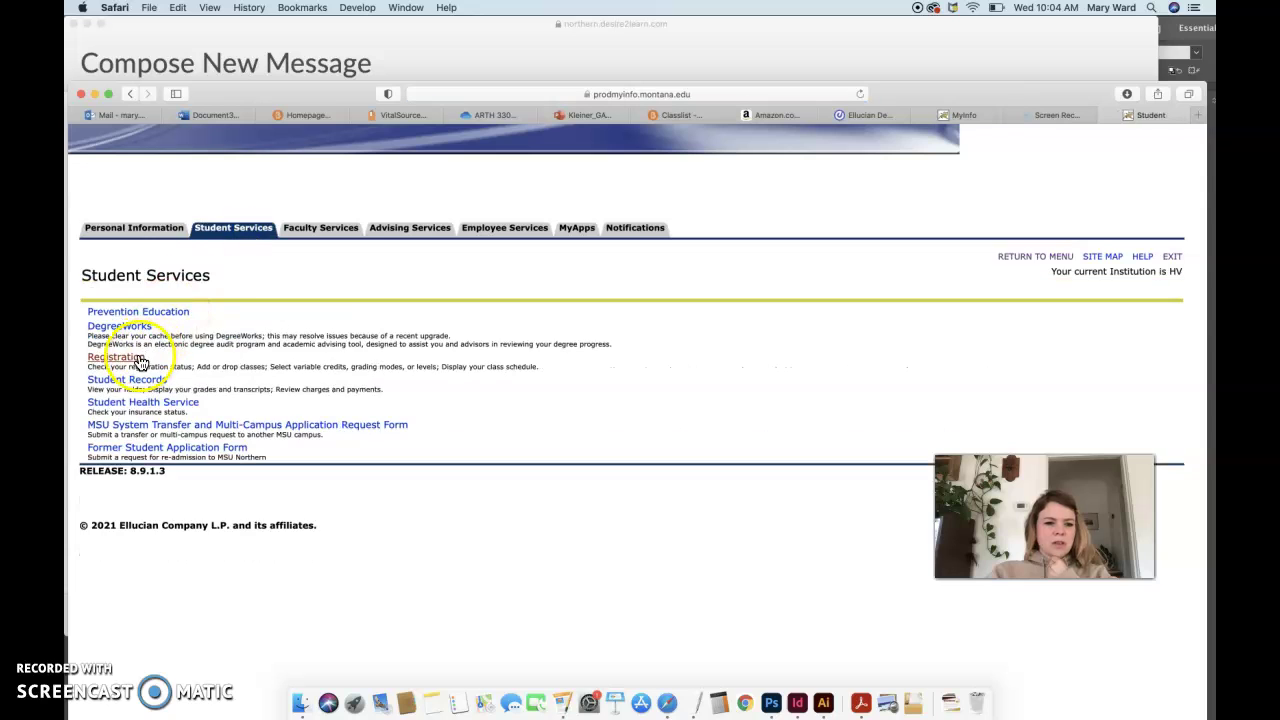
pyautogui.click(138, 356)
pyautogui.click(114, 316)
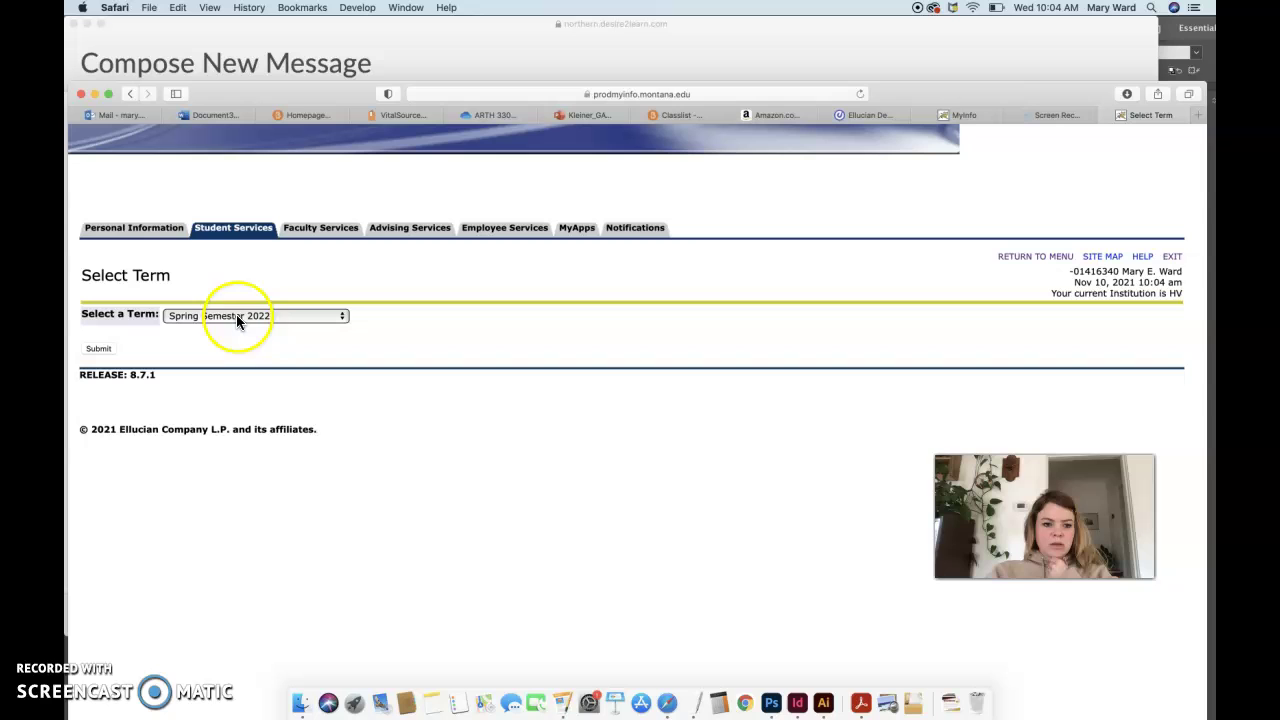
pyautogui.click(98, 349)
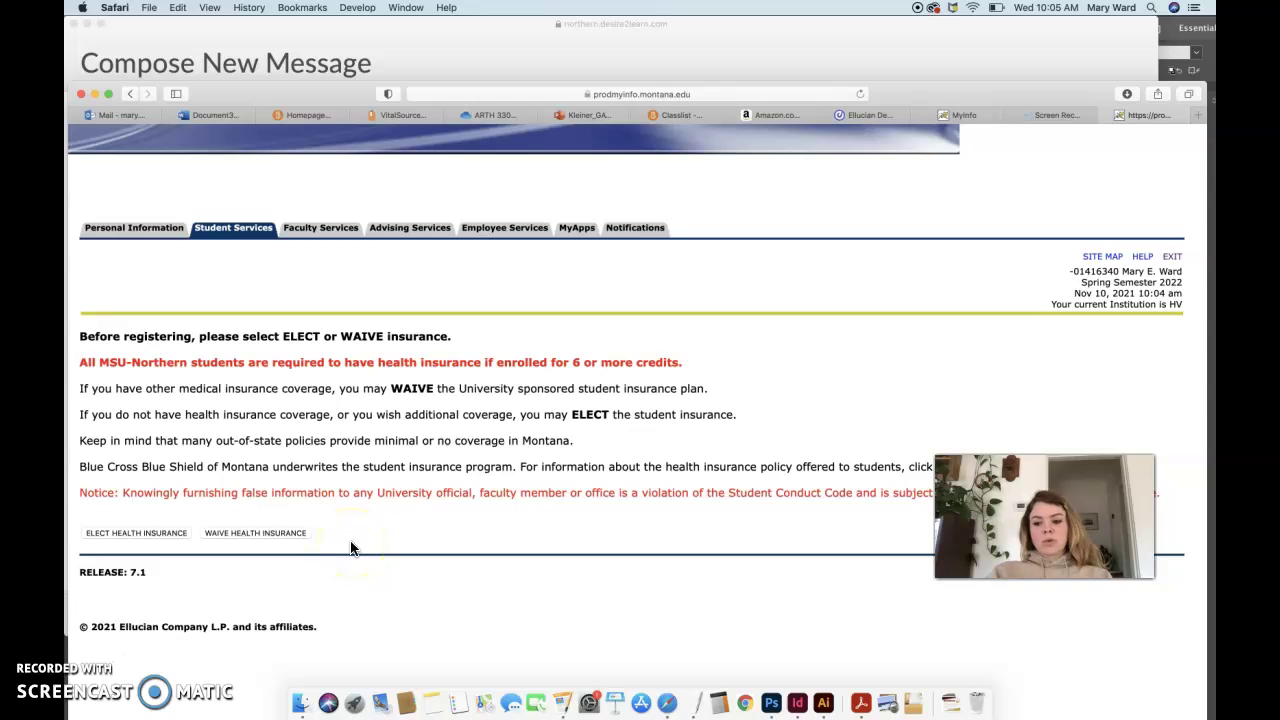
pyautogui.click(282, 538)
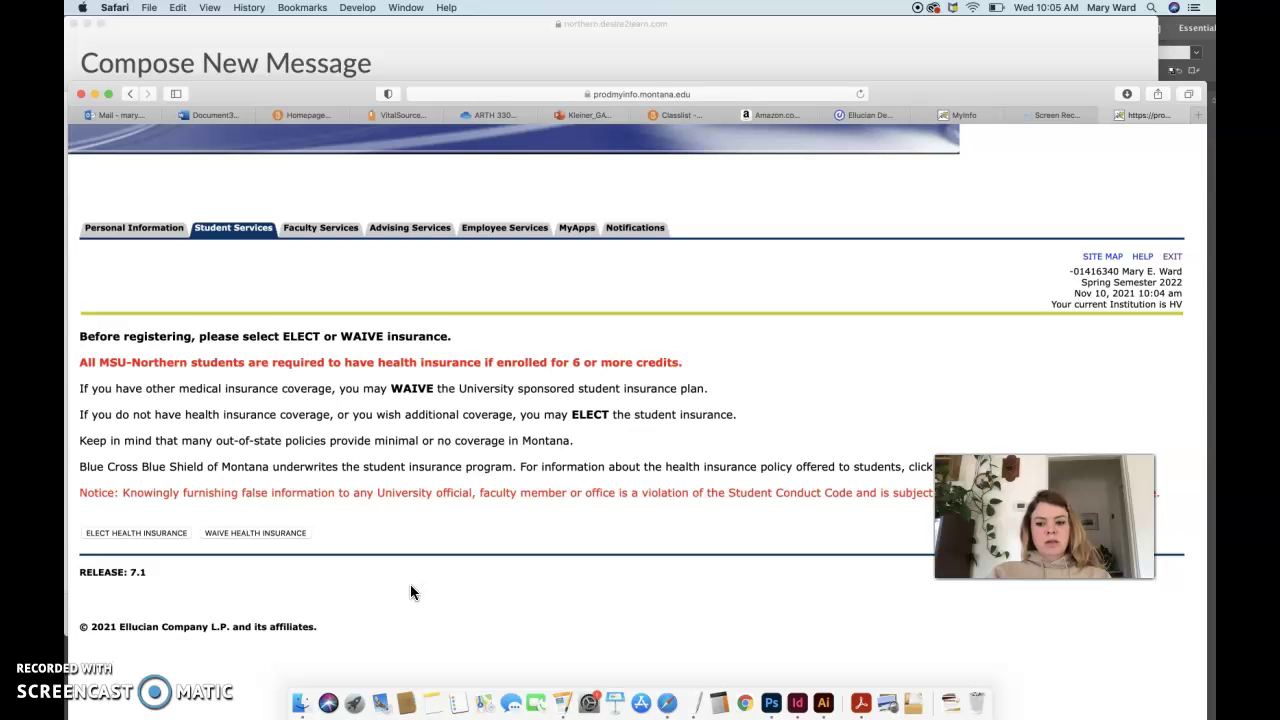
# - Bring the draft forward and highlight CRNs 73288 and 73289 in the course list
pyautogui.click(433, 56)
pyautogui.scroll(-3, 342, 503)
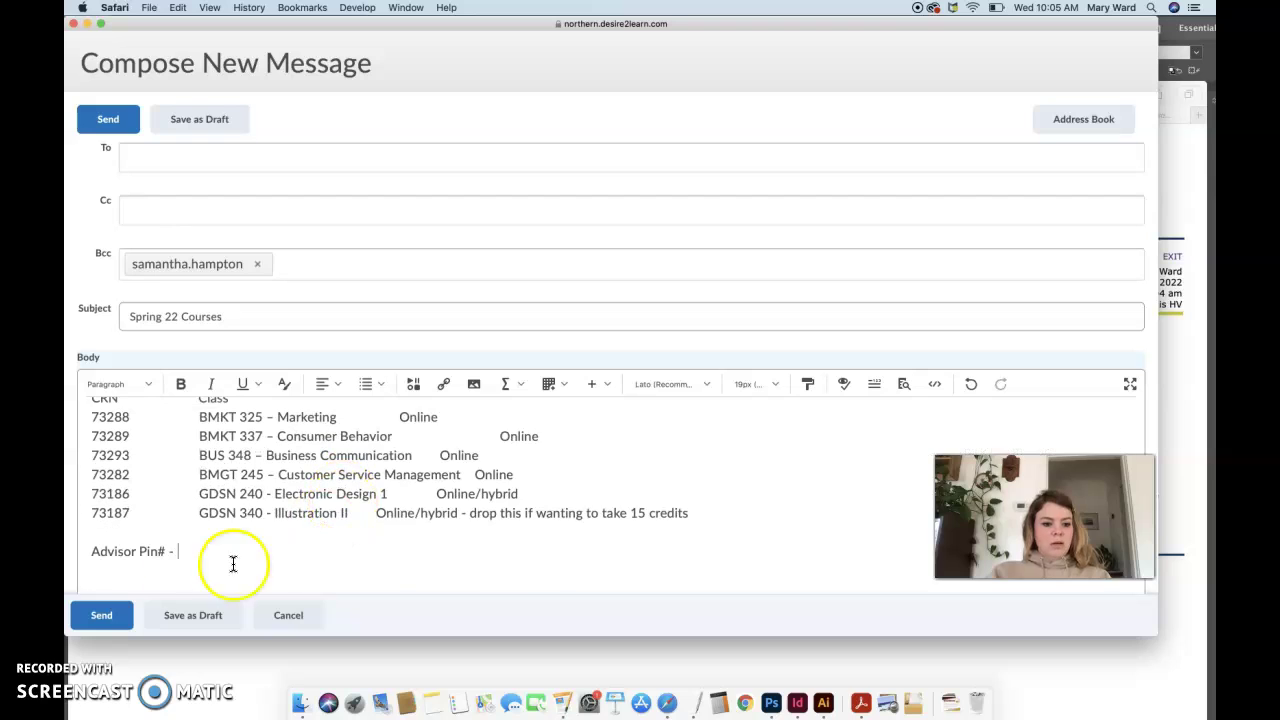
pyautogui.click(177, 551)
pyautogui.click(248, 550)
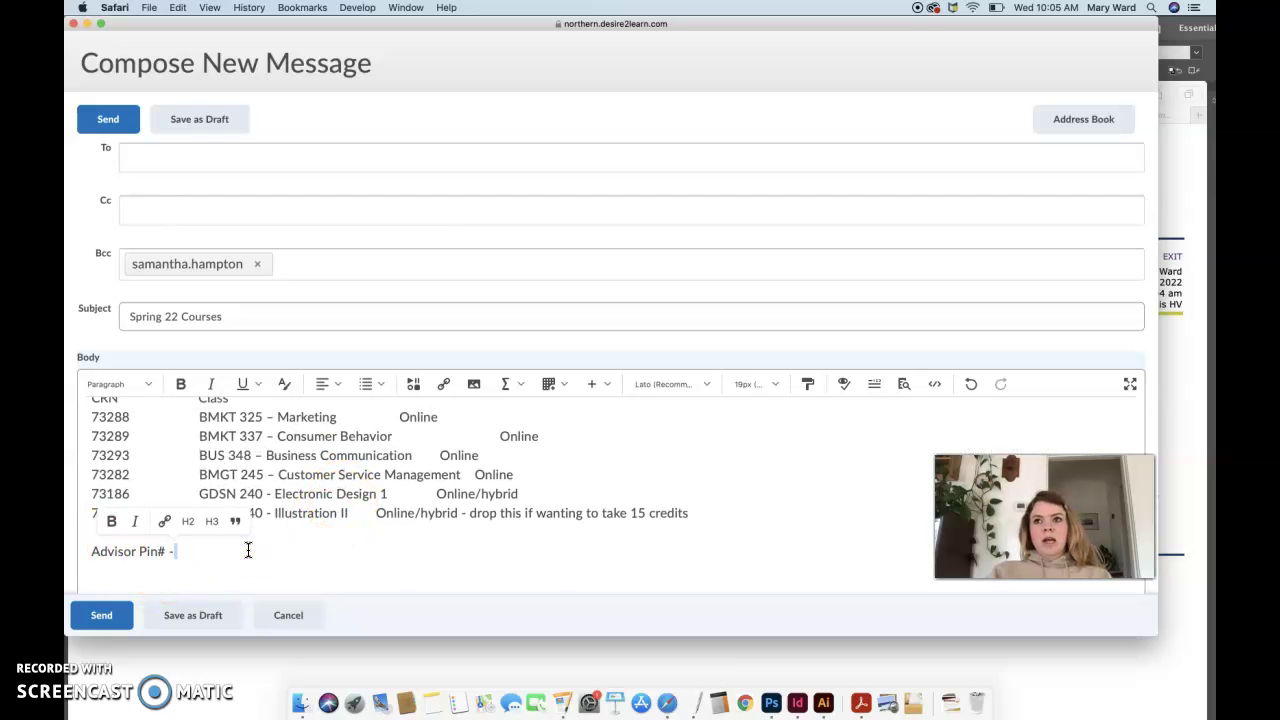
pyautogui.scroll(1, 143, 434)
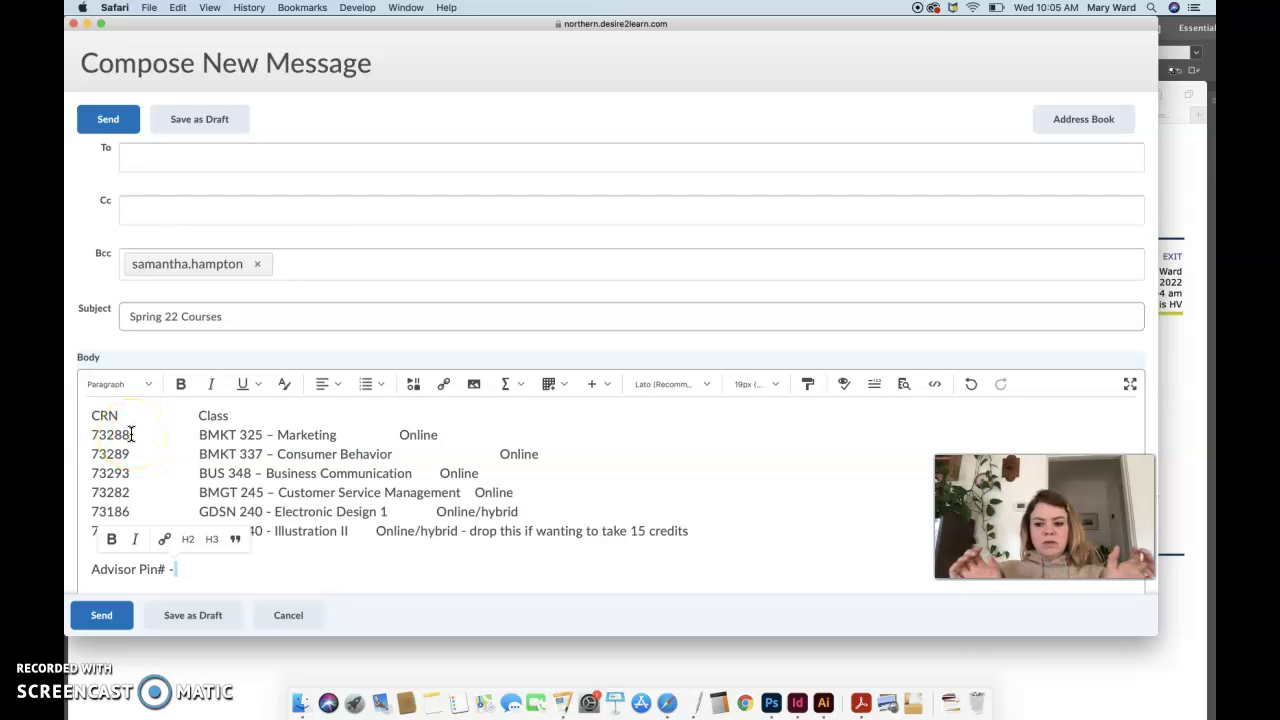
pyautogui.moveTo(131, 434); pyautogui.dragTo(93, 513)
pyautogui.click(145, 437)
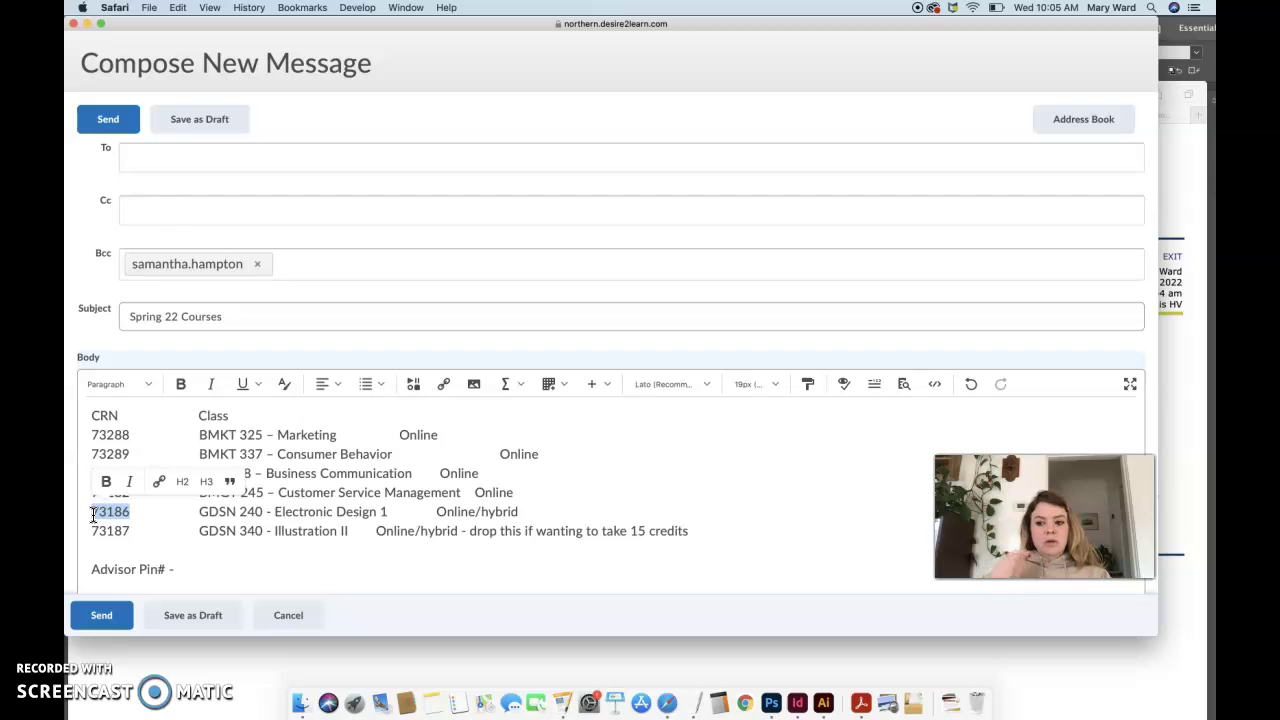
# - Glance at the MyInfo insurance page, then return to the draft and highlight the GDSN 340 line
pyautogui.click(258, 668)
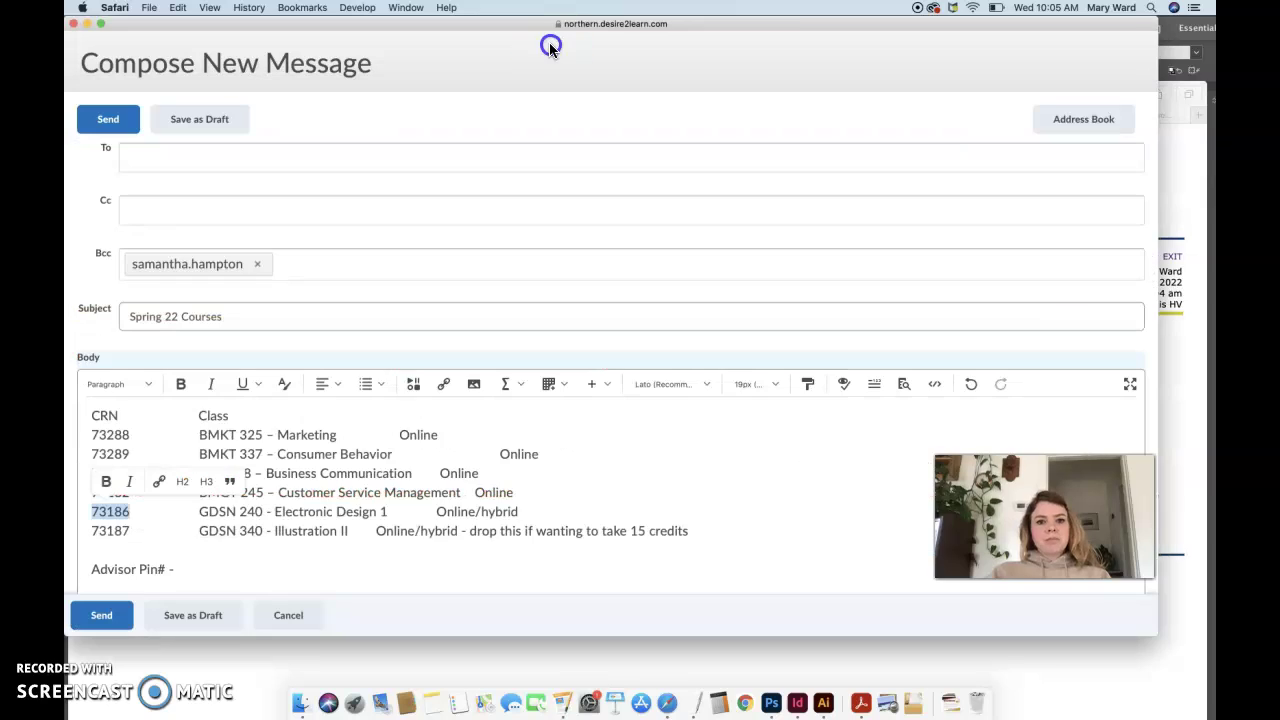
pyautogui.click(551, 43)
pyautogui.click(571, 481)
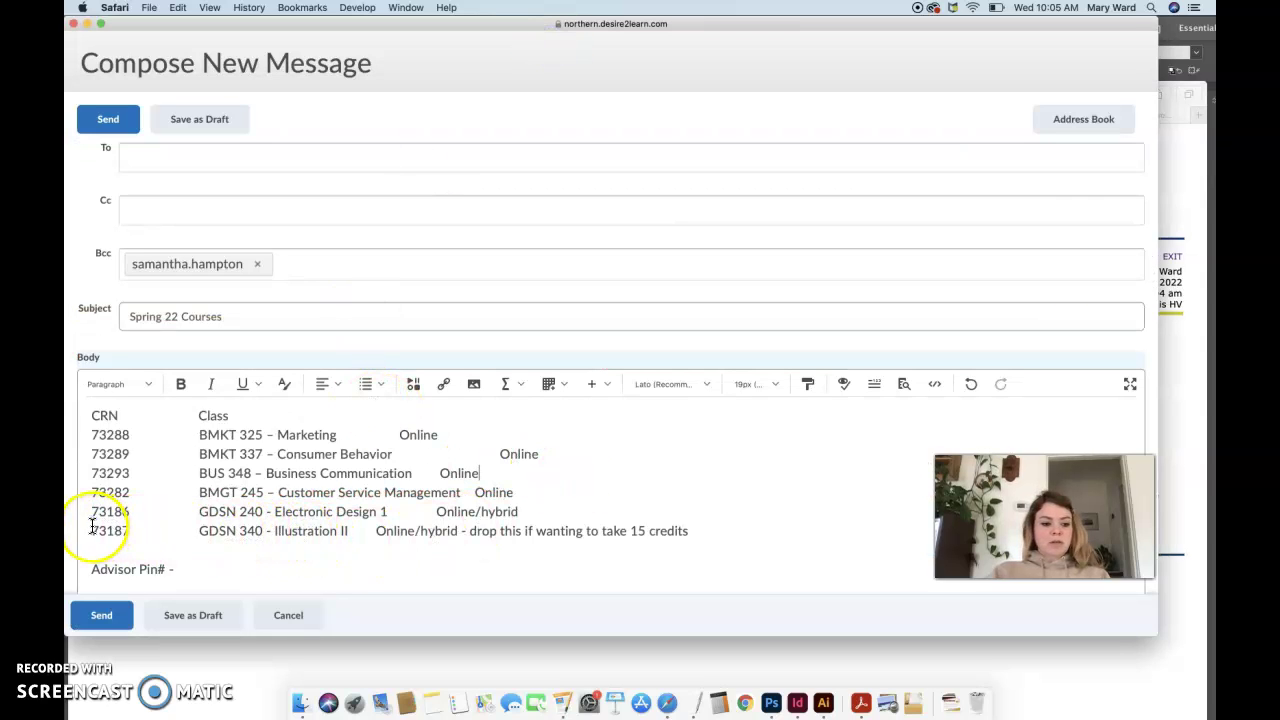
pyautogui.moveTo(92, 531); pyautogui.dragTo(703, 536)
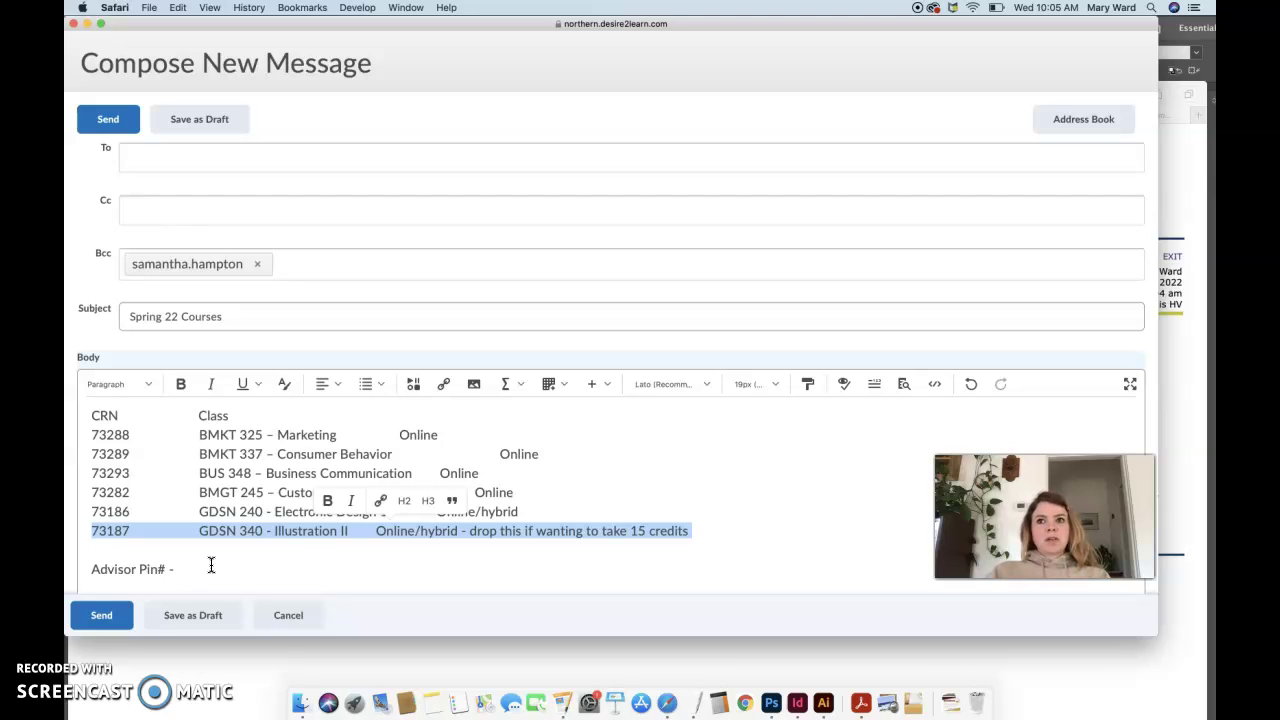
# - Add a blank line after 'Advisor Pin# -', cancelling the McAfee alert that pops up
pyautogui.click(176, 569)
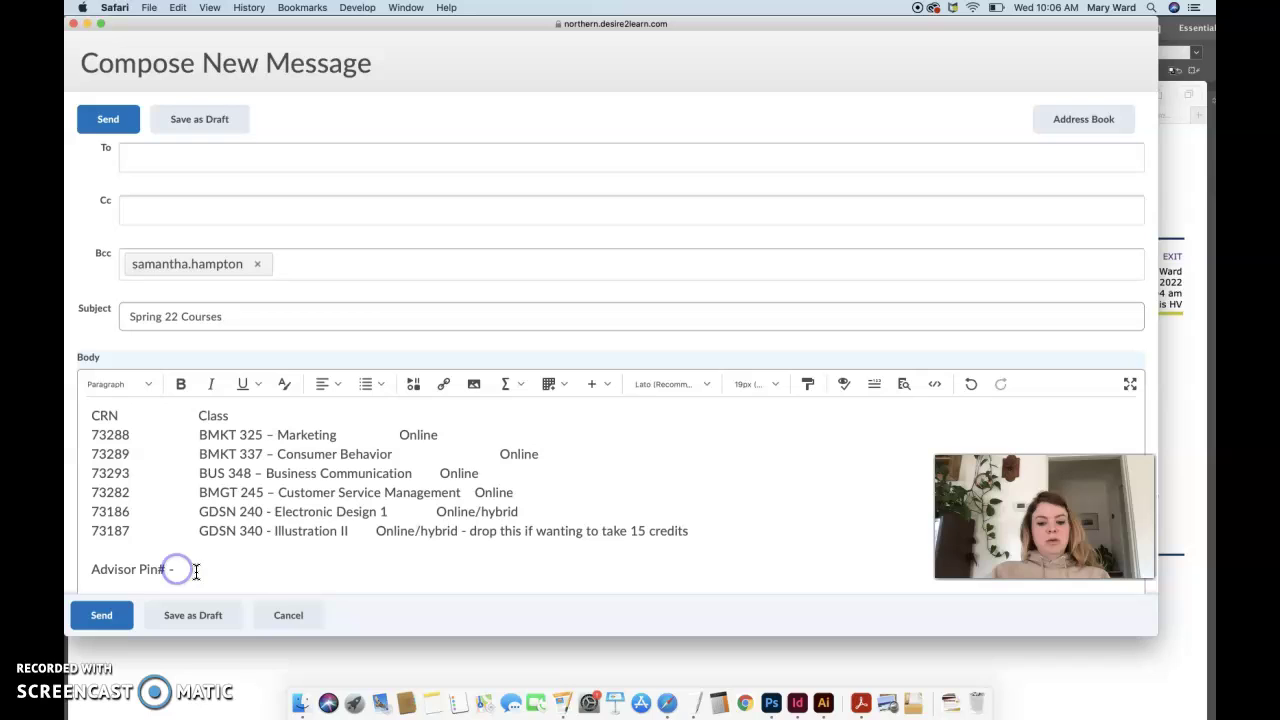
pyautogui.press('Return')
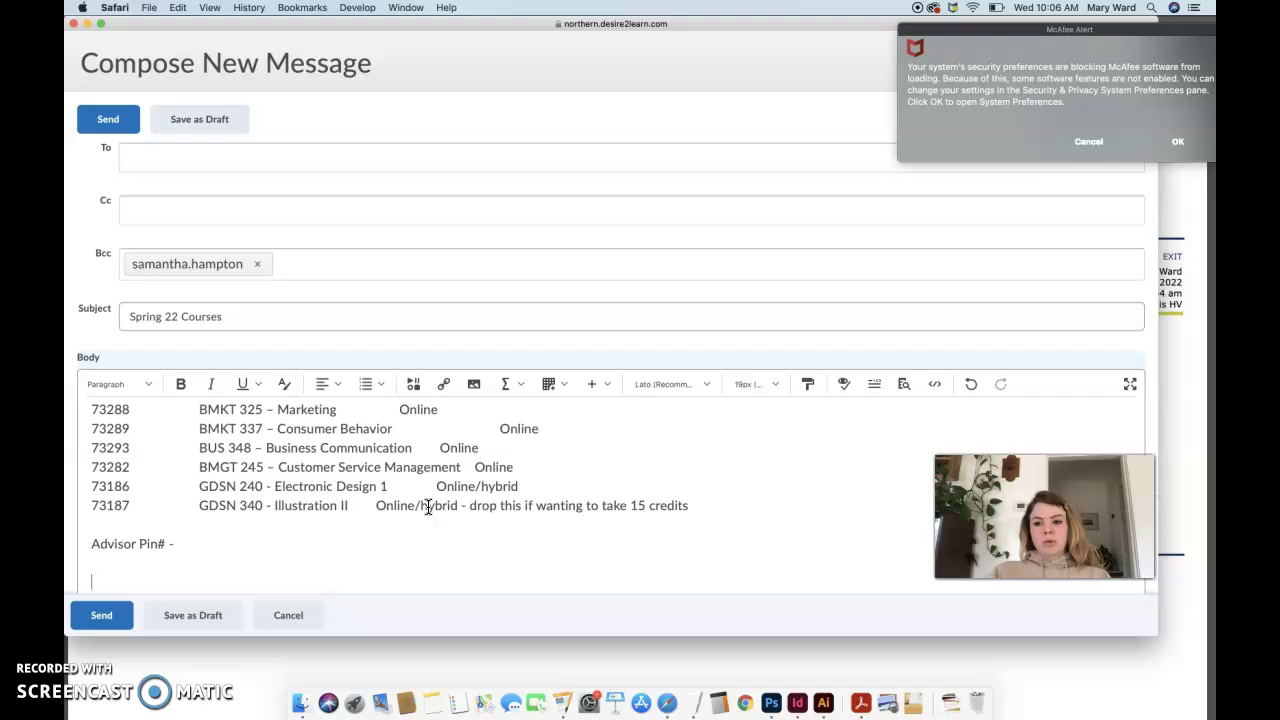
pyautogui.click(1092, 139)
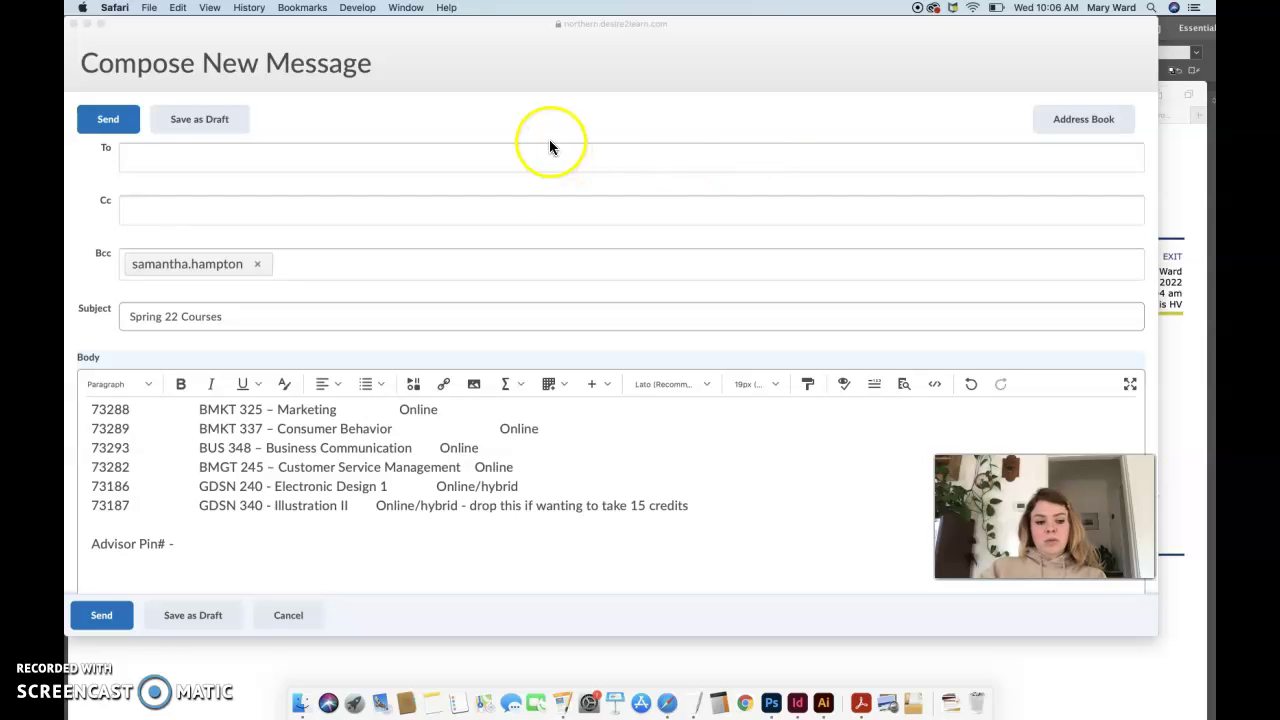
pyautogui.click(110, 562)
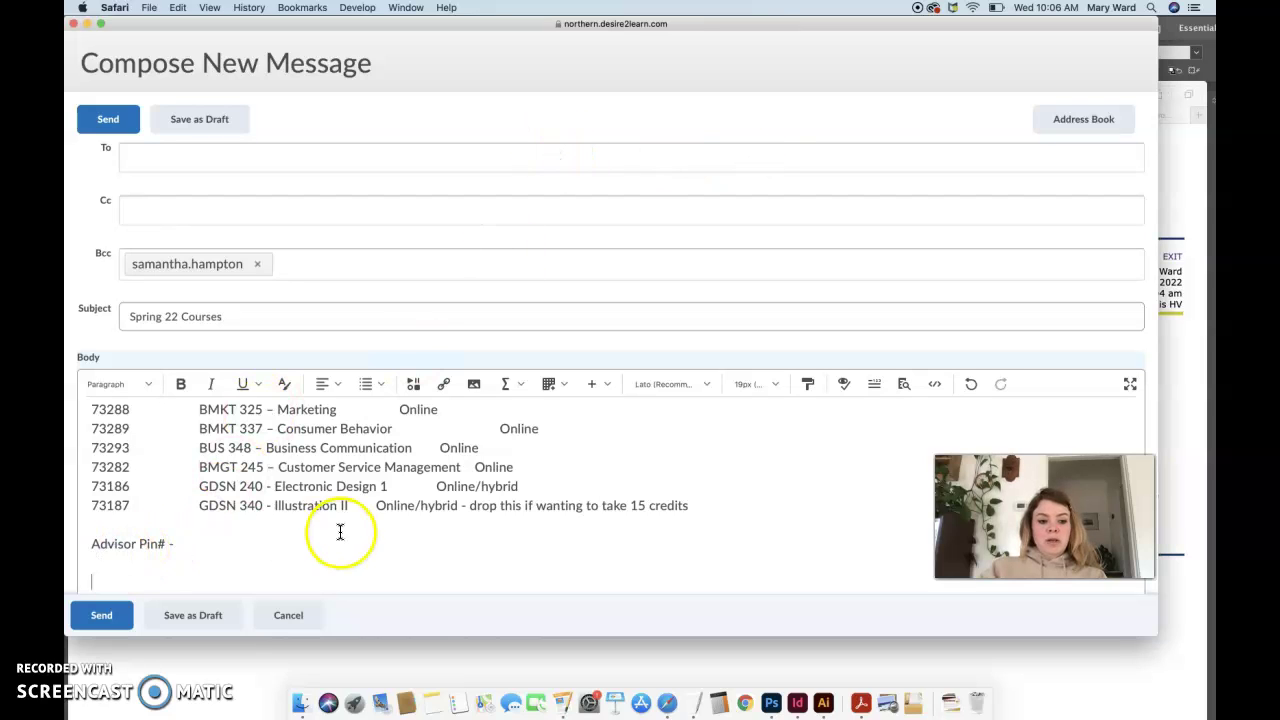
pyautogui.scroll(-1, 357, 529)
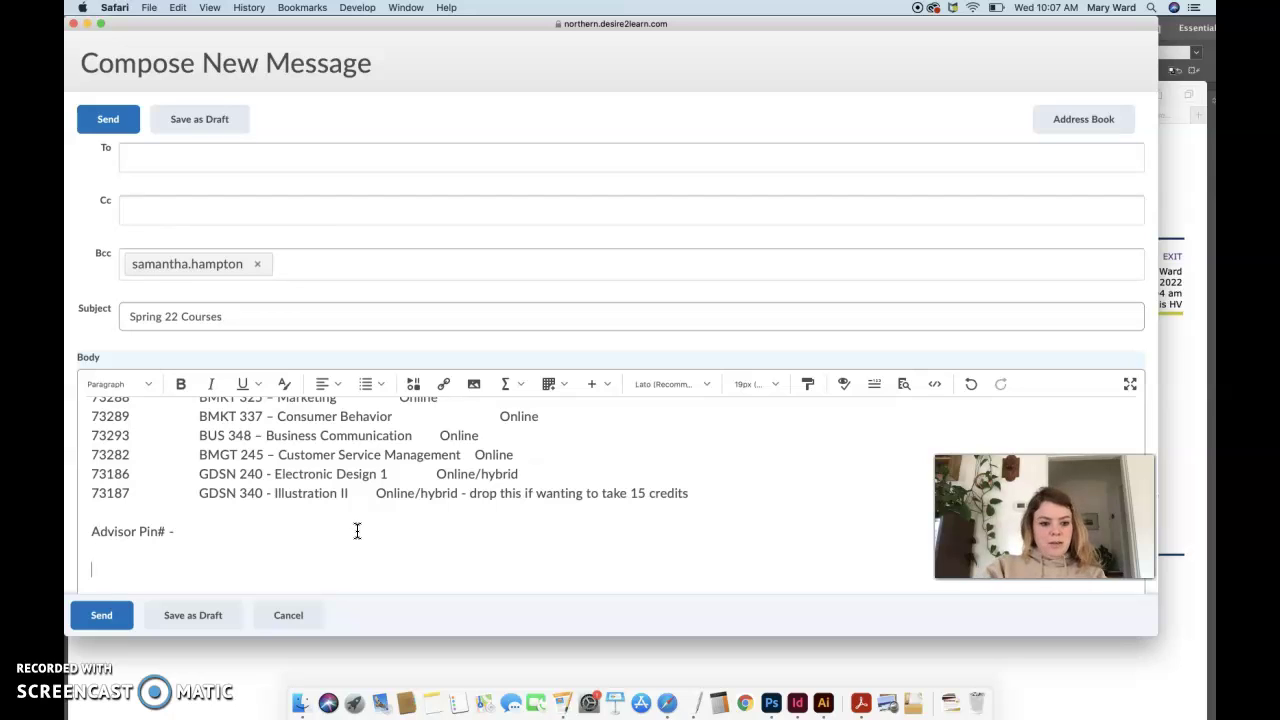
# - Sign the message with a dash and the advisor's first name below the Advisor Pin# line
pyautogui.write('Mary')
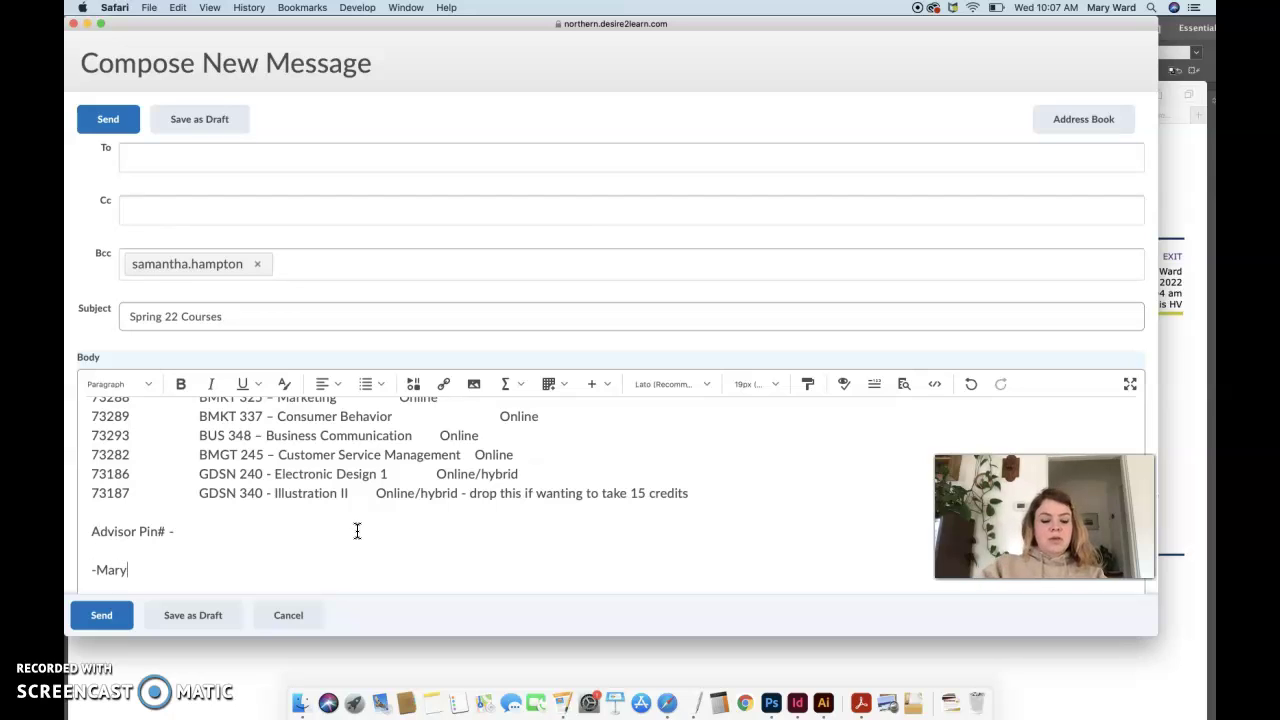
pyautogui.click(100, 615)
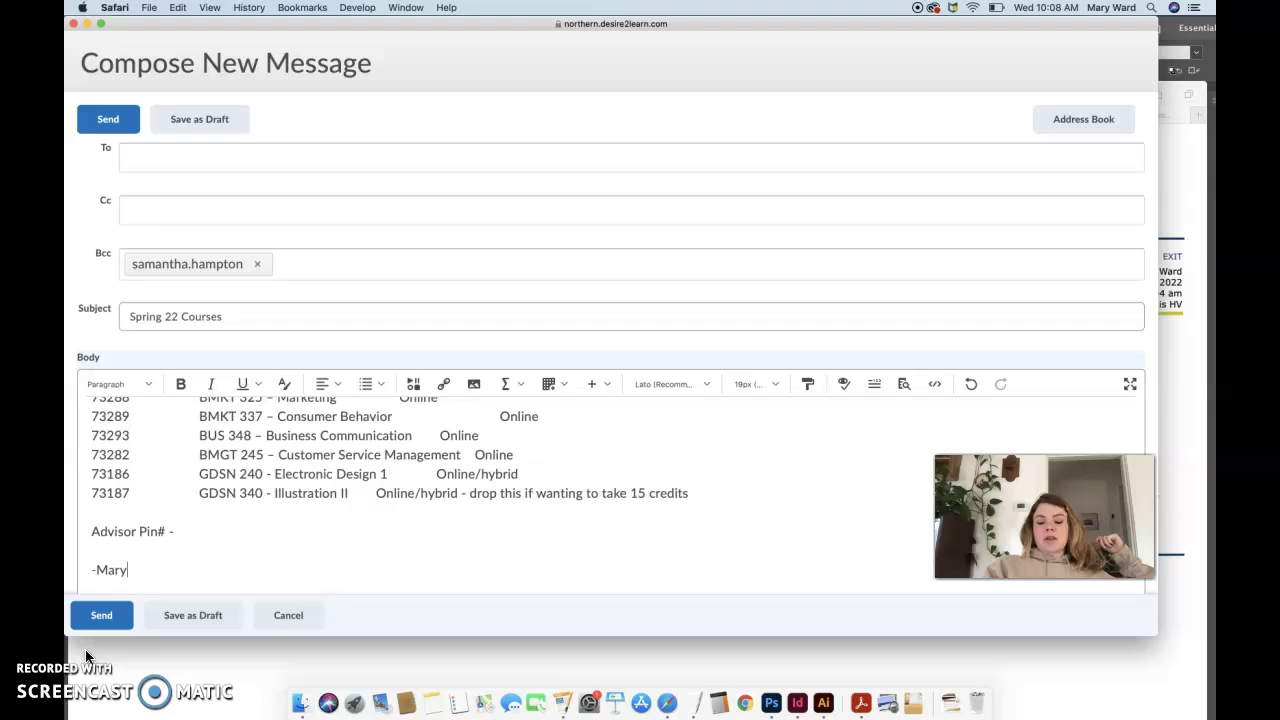
pyautogui.click(98, 660)
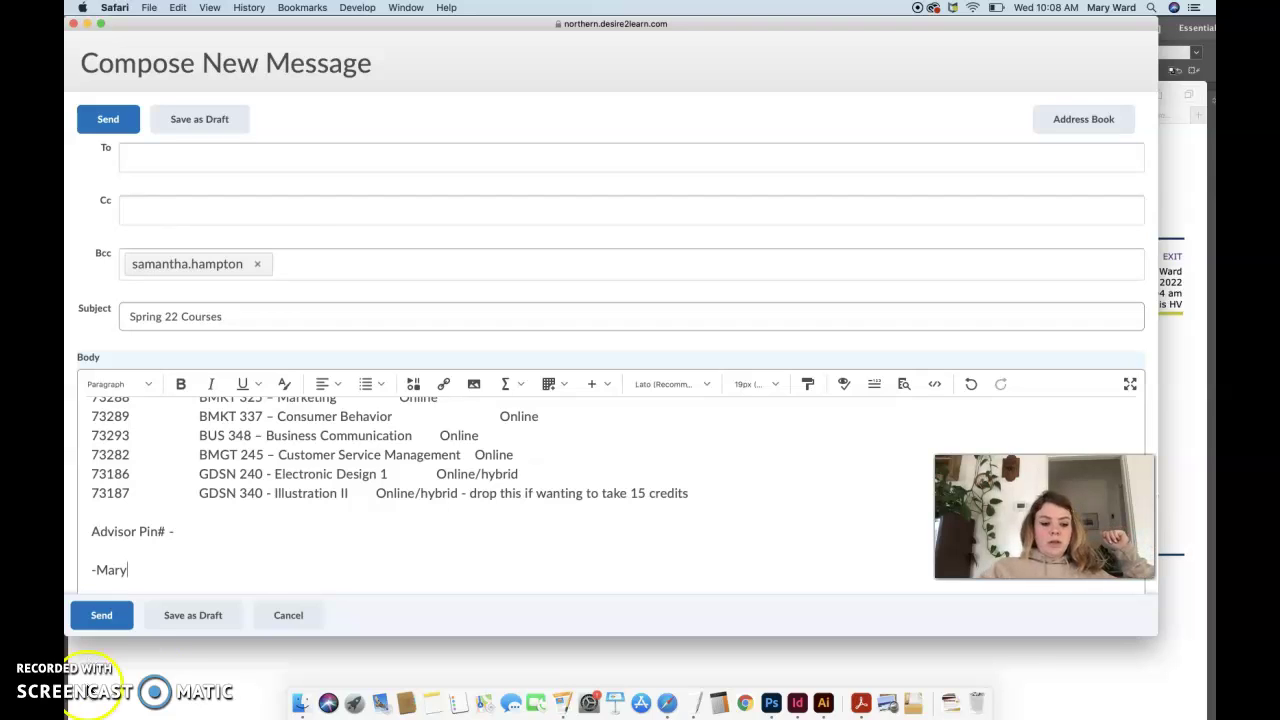